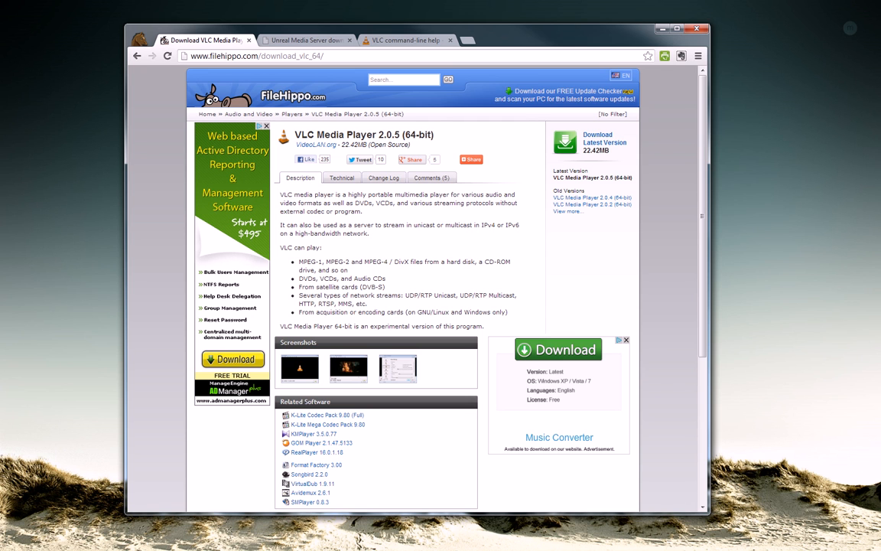
Step: Check the system type in the Windows system information and close the window
{"action": "key", "text": "super+Pause"}
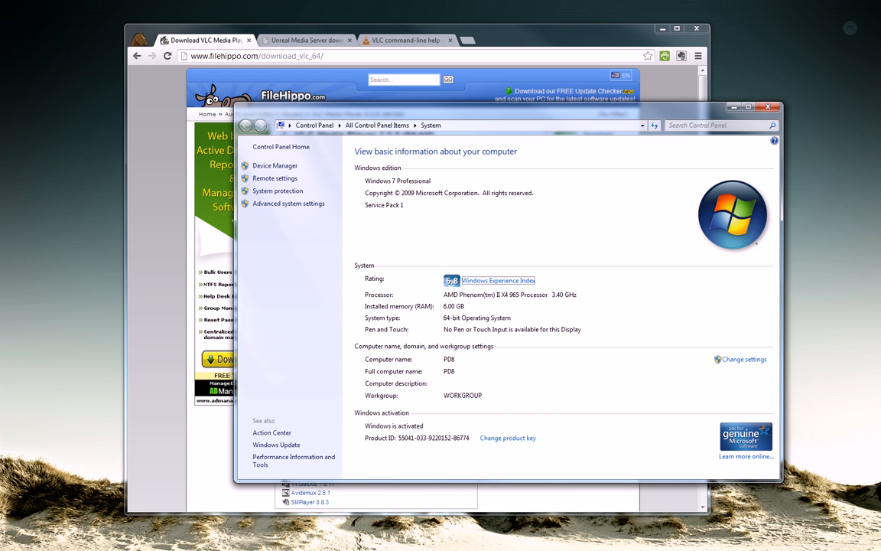
{"action": "key", "text": "alt+F4"}
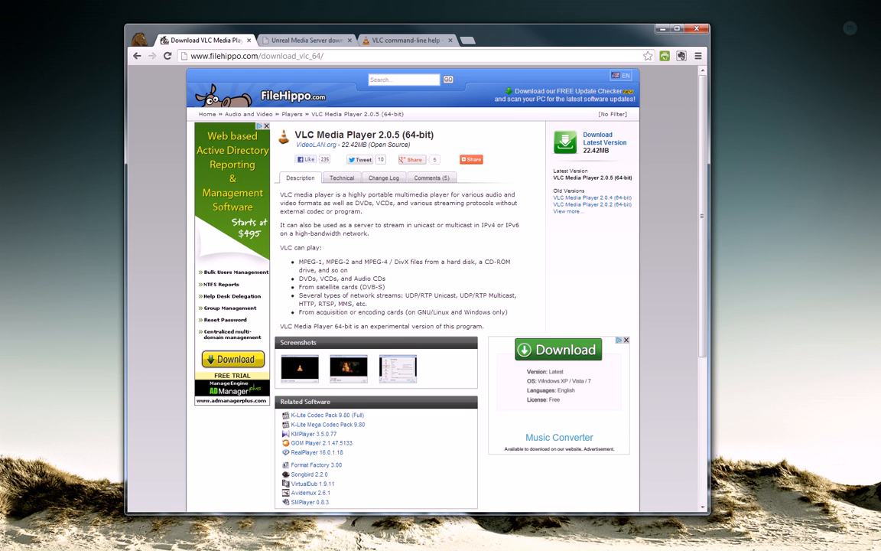
Step: Find the Screen Capture DirectShow source filter and its x86 and x64 downloads on the Unreal Media Server page, and minimize the browser
{"action": "left_click", "coordinate": [286, 41]}
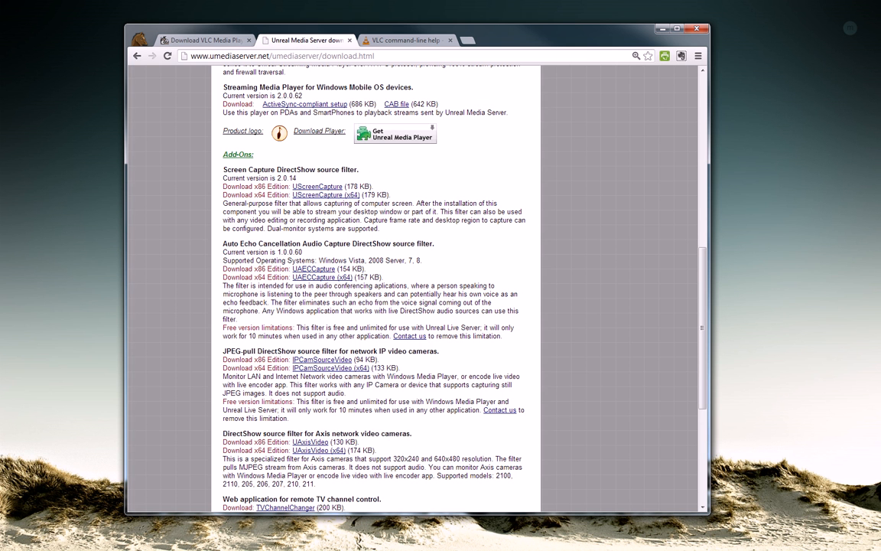
{"action": "left_click_drag", "start_coordinate": [183, 55], "coordinate": [396, 57]}
{"action": "left_click", "coordinate": [396, 57]}
{"action": "left_click_drag", "start_coordinate": [222, 169], "coordinate": [370, 168]}
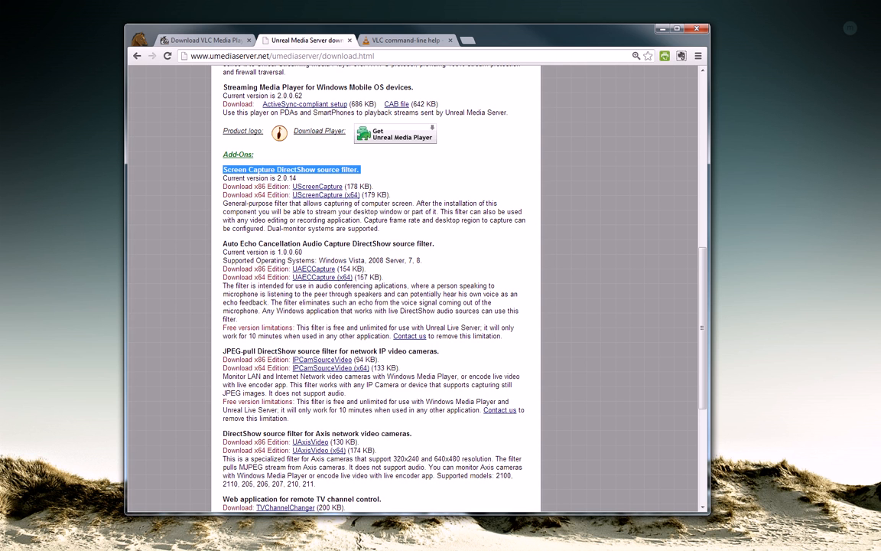
{"action": "left_click", "coordinate": [372, 169]}
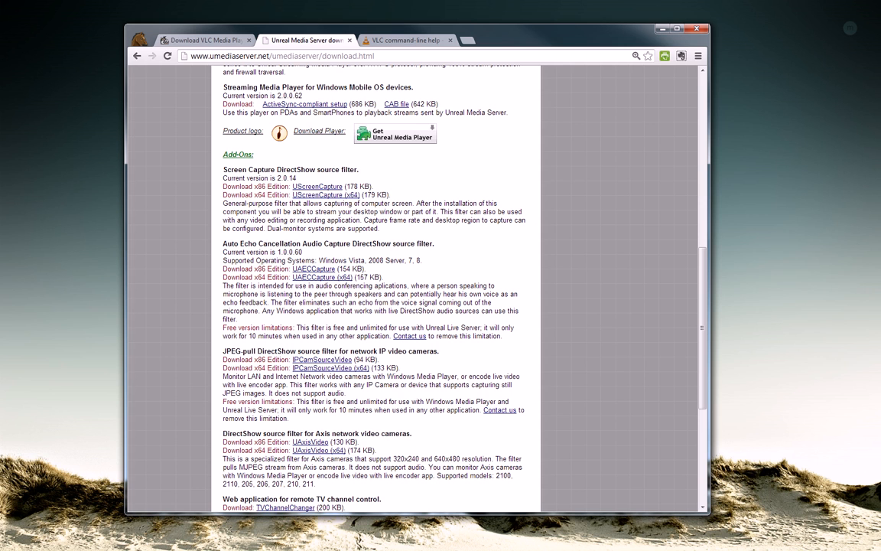
{"action": "left_click", "coordinate": [317, 186]}
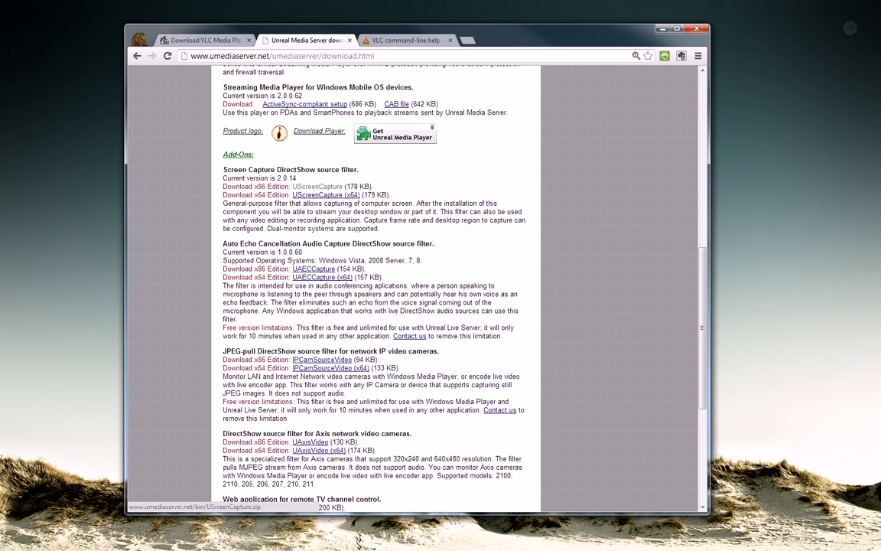
{"action": "left_click", "coordinate": [325, 194]}
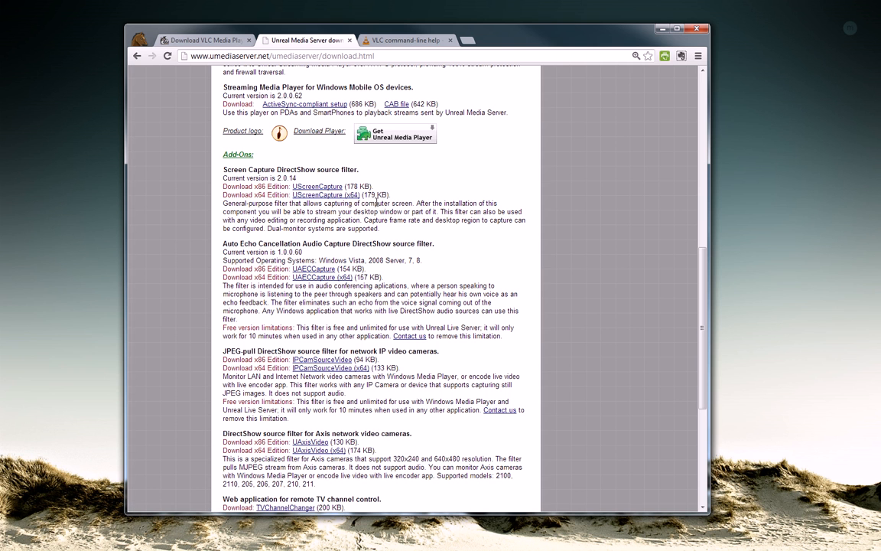
{"action": "left_click", "coordinate": [663, 28]}
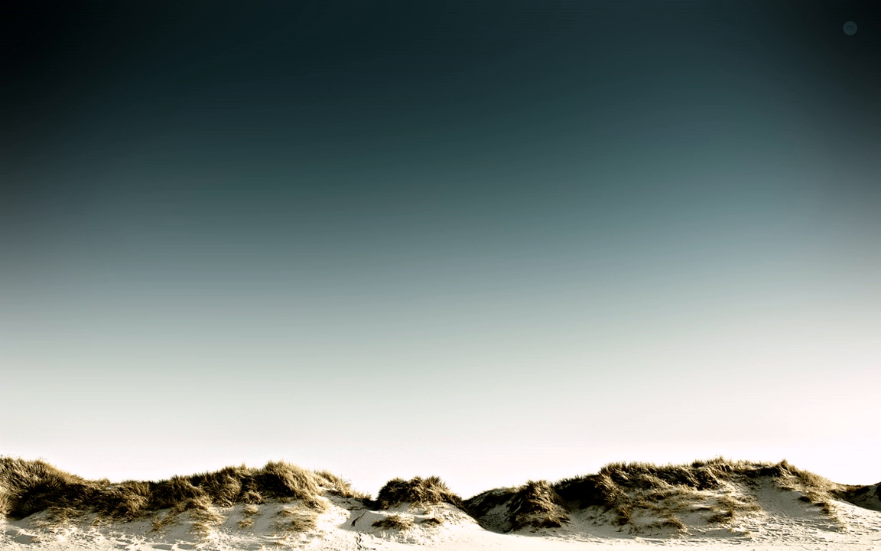
Step: Switch to VLC media player and hide its advanced controls
{"action": "mouse_move", "coordinate": [418, 87]}
{"action": "left_mouse_down"}
{"action": "mouse_move", "coordinate": [433, 100]}
{"action": "mouse_move", "coordinate": [411, 100]}
{"action": "left_mouse_up"}
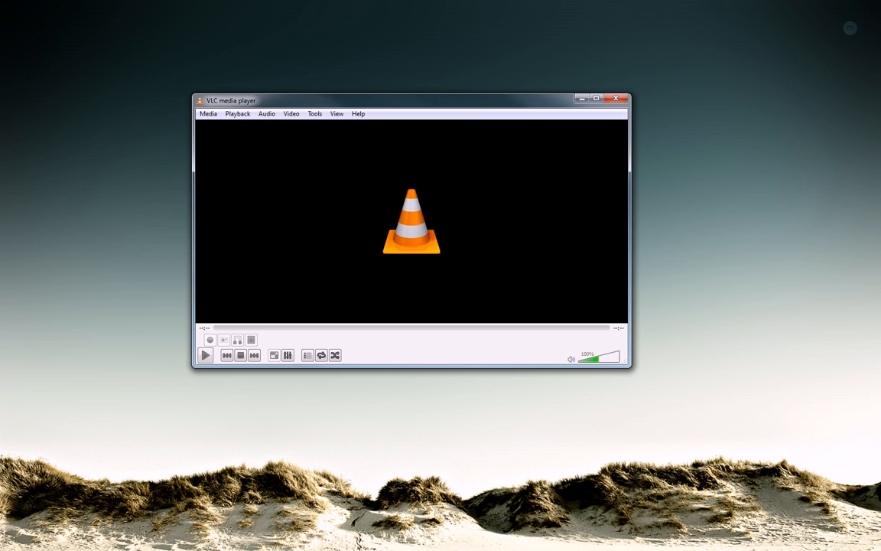
{"action": "left_click", "coordinate": [336, 113]}
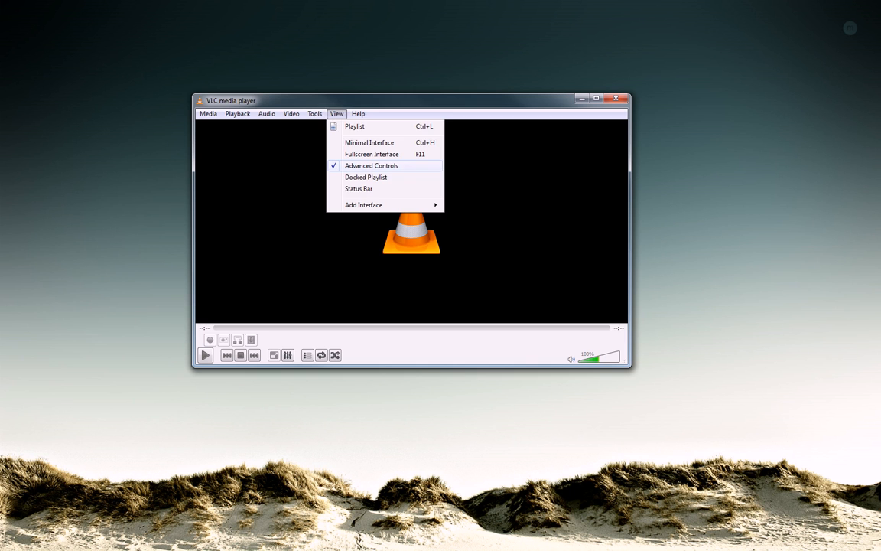
{"action": "left_click", "coordinate": [369, 165]}
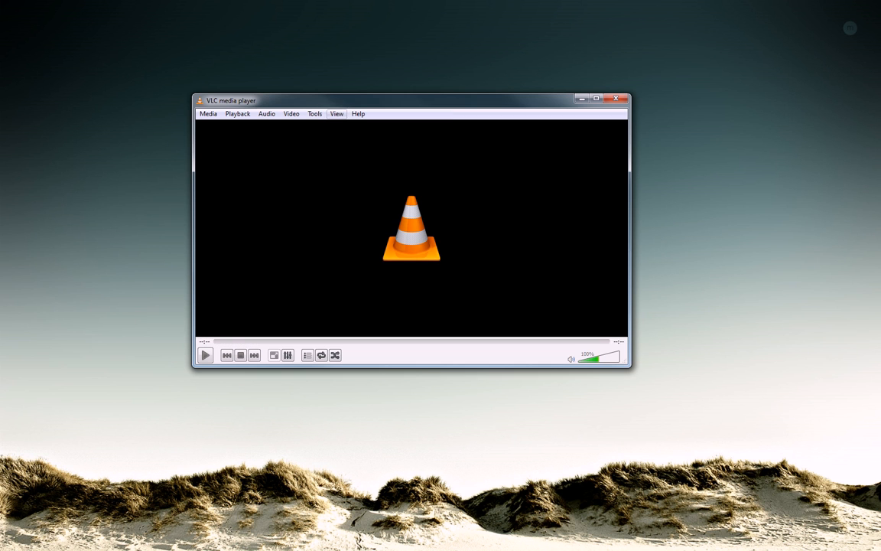
{"action": "mouse_move", "coordinate": [418, 101]}
{"action": "left_mouse_down"}
{"action": "mouse_move", "coordinate": [415, 70]}
{"action": "mouse_move", "coordinate": [411, 91]}
{"action": "left_mouse_up"}
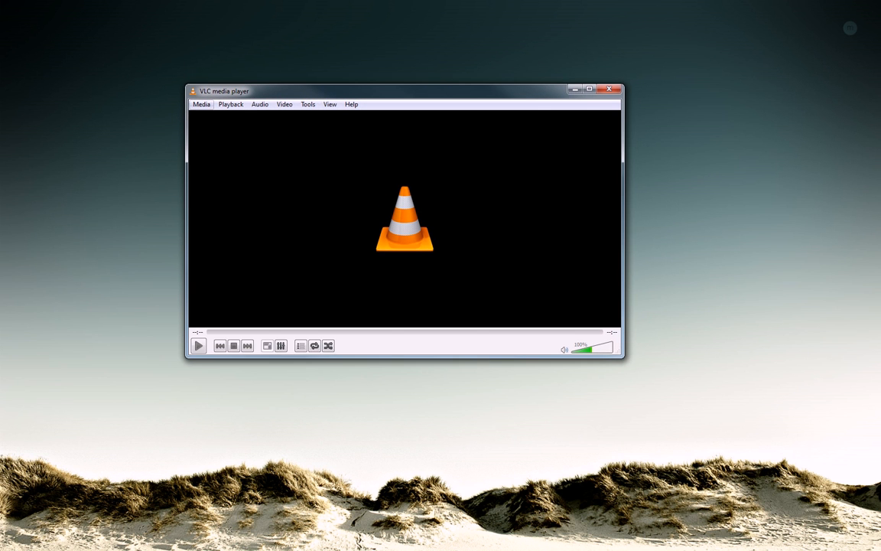
Step: Open the capture device settings for new media and choose DirectShow as the capture mode
{"action": "left_click", "coordinate": [201, 104]}
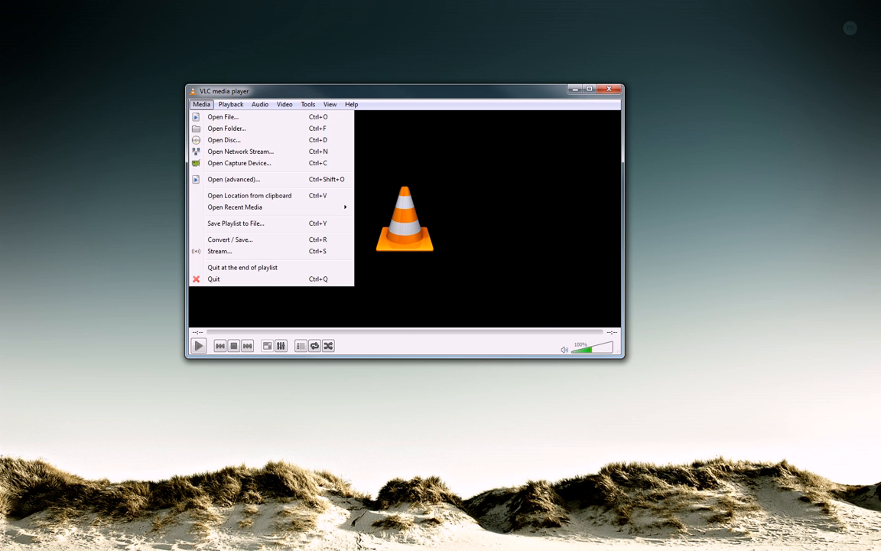
{"action": "left_click", "coordinate": [239, 163]}
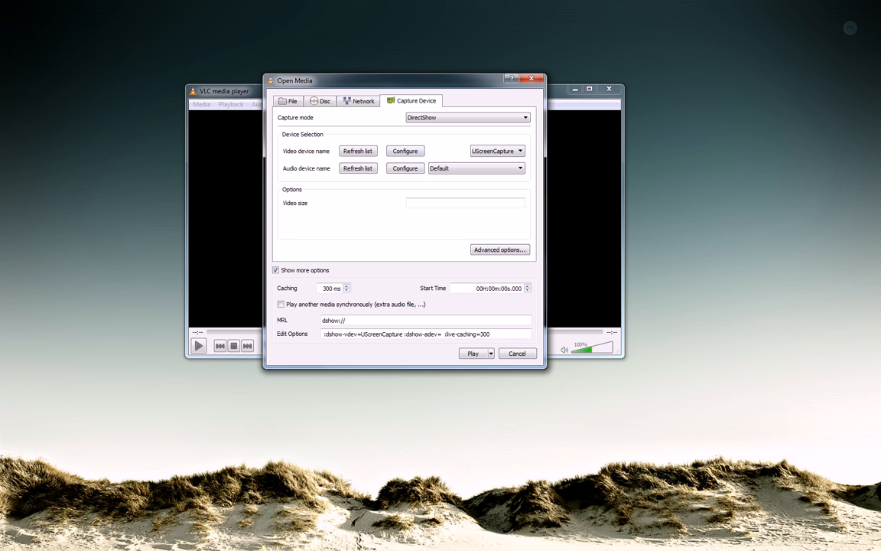
{"action": "left_click_drag", "start_coordinate": [405, 80], "coordinate": [439, 97]}
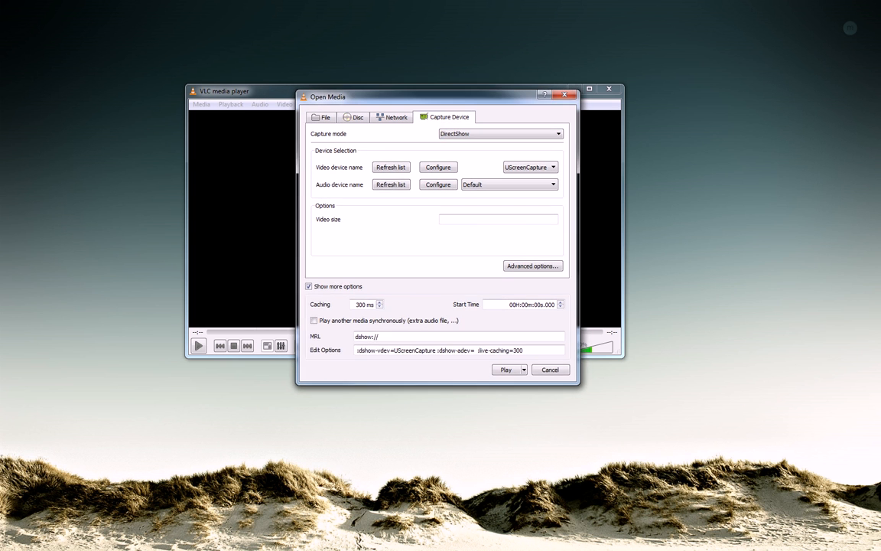
{"action": "left_click", "coordinate": [309, 288]}
{"action": "mouse_move", "coordinate": [429, 97]}
{"action": "left_mouse_down"}
{"action": "mouse_move", "coordinate": [411, 114]}
{"action": "mouse_move", "coordinate": [417, 108]}
{"action": "left_mouse_up"}
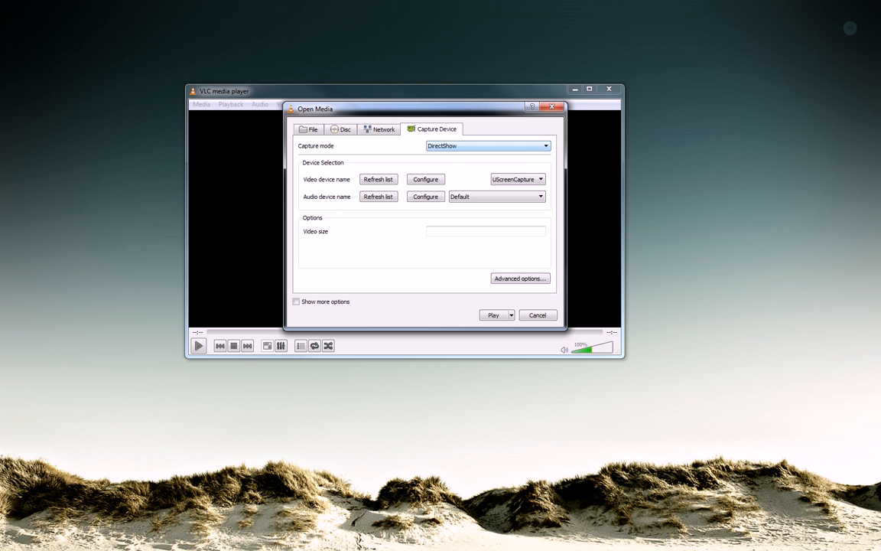
{"action": "left_click", "coordinate": [488, 147]}
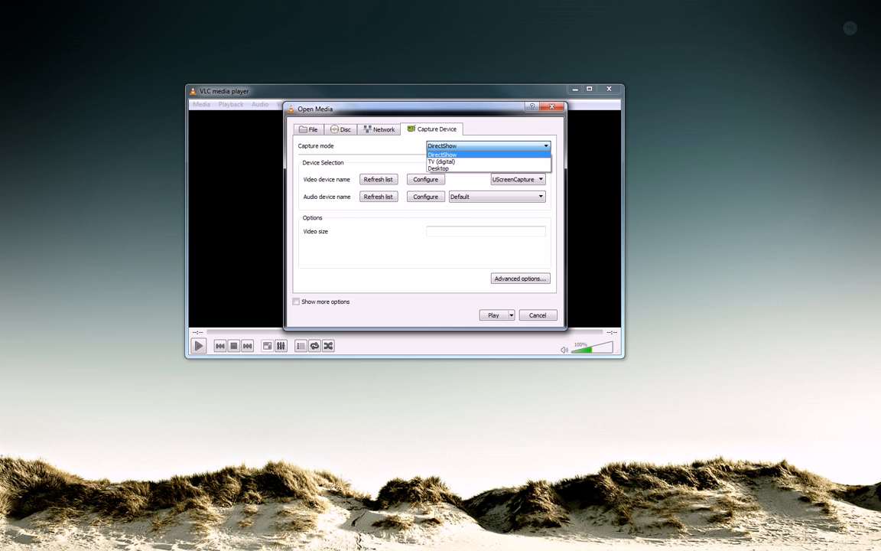
{"action": "left_click", "coordinate": [467, 154]}
{"action": "left_click_drag", "start_coordinate": [420, 109], "coordinate": [425, 151]}
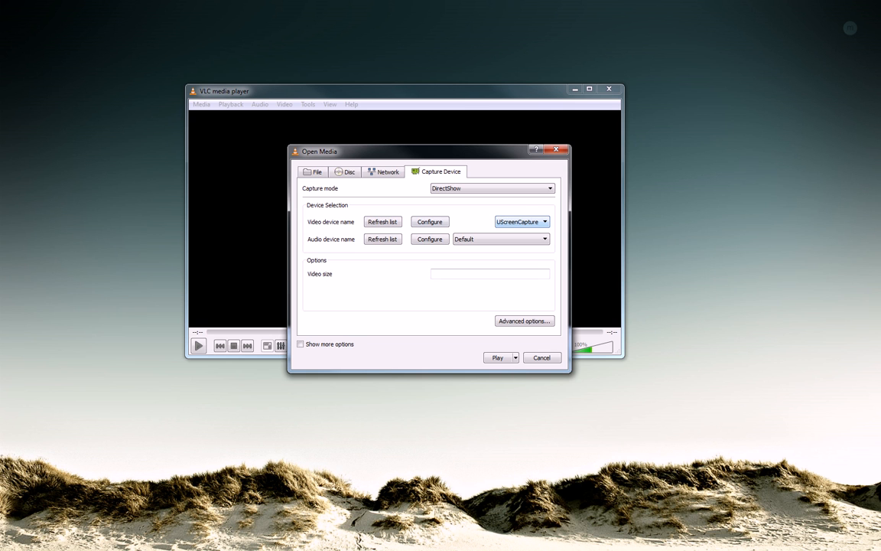
Step: Select UScreenCapture as the video device and Default as the audio device
{"action": "left_click", "coordinate": [524, 222]}
{"action": "left_click", "coordinate": [524, 246]}
{"action": "left_click", "coordinate": [522, 222]}
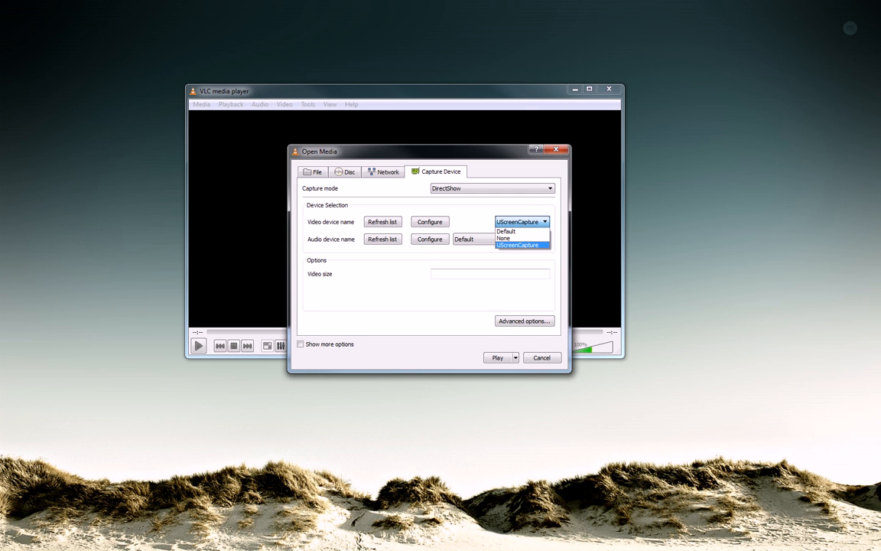
{"action": "left_click", "coordinate": [521, 246]}
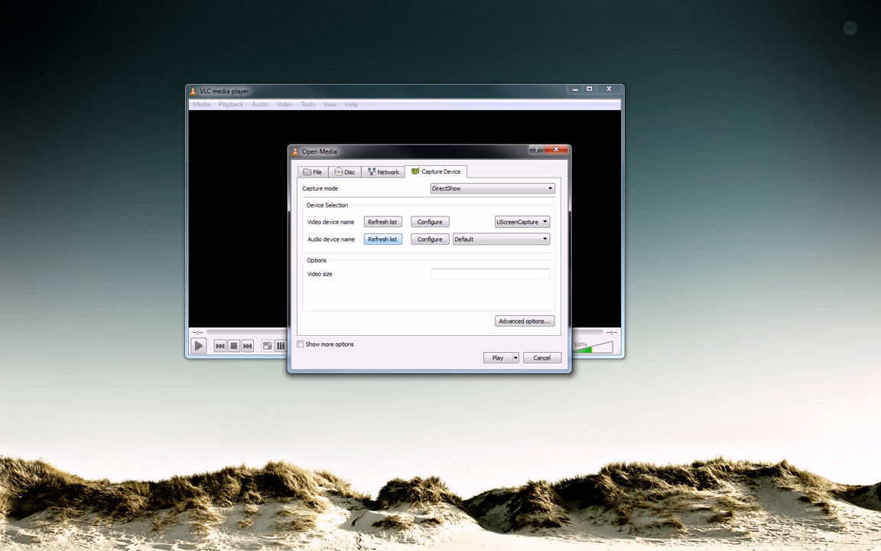
{"action": "left_click", "coordinate": [502, 239]}
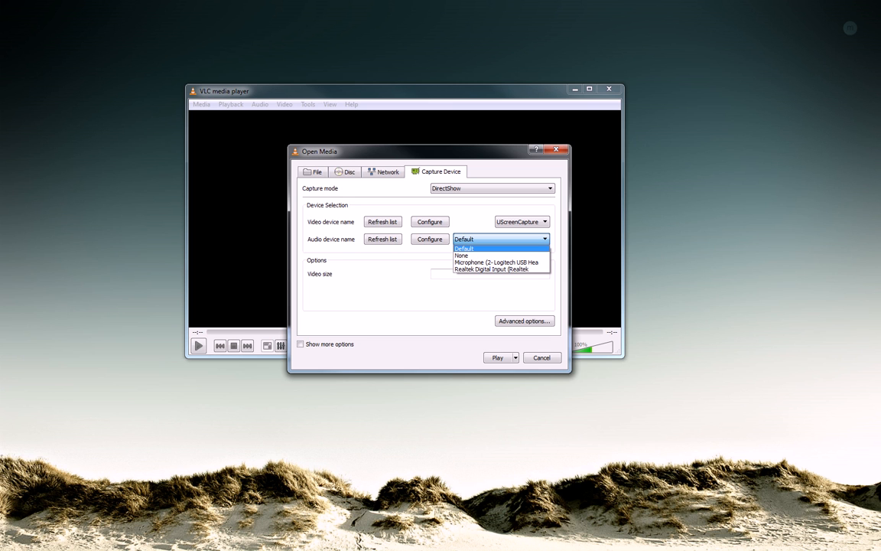
{"action": "left_click", "coordinate": [490, 248]}
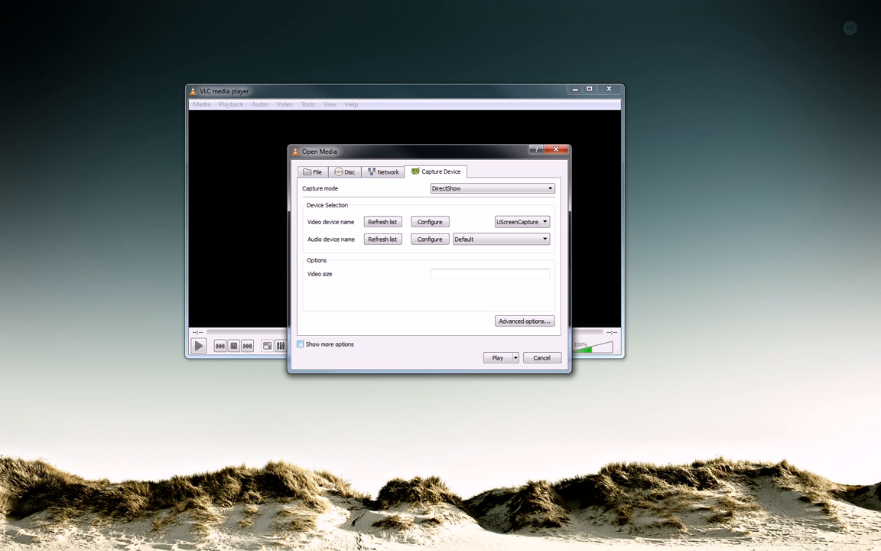
Step: Show the additional media options and insert a :dshow-aspect-ratio option before :live-caching in the edit options
{"action": "left_click", "coordinate": [301, 343]}
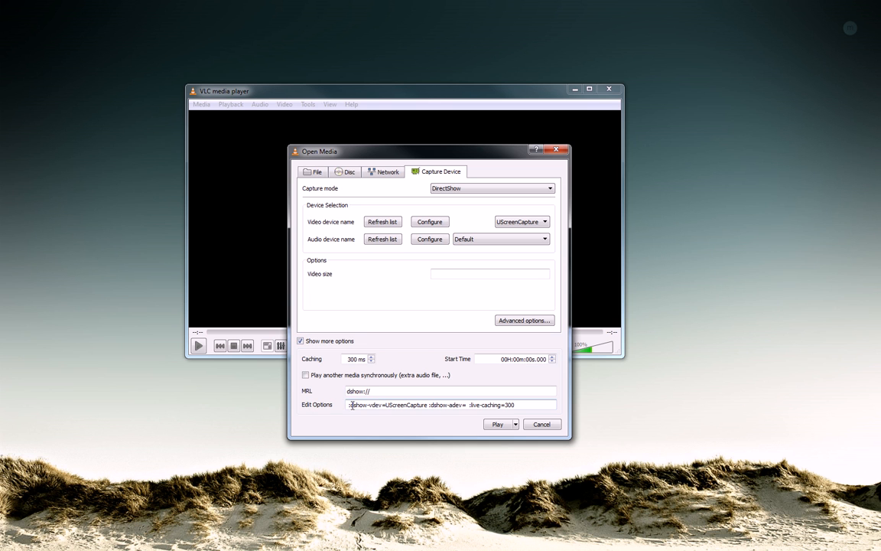
{"action": "left_click_drag", "start_coordinate": [348, 405], "coordinate": [575, 404]}
{"action": "left_click", "coordinate": [540, 404]}
{"action": "left_click", "coordinate": [468, 404]}
{"action": "type", "text": ":dshow-aspect-ration"}
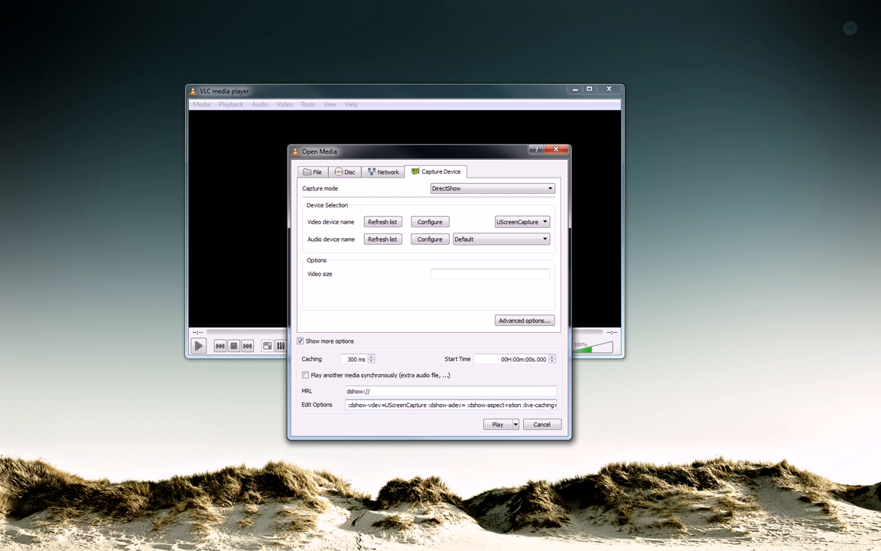
Step: Correct the spelling of the aspect-ratio option and set its value to 16\:10 with an escaped colon
{"action": "key", "text": "BackSpace"}
{"action": "type", "text": "="}
{"action": "key", "text": "BackSpace"}
{"action": "type", "text": "="}
{"action": "type", "text": "16\\:10"}
{"action": "left_click_drag", "start_coordinate": [527, 404], "coordinate": [534, 404]}
{"action": "left_click", "coordinate": [531, 404]}
{"action": "left_click", "coordinate": [541, 405]}
{"action": "type", "text": ":"}
{"action": "type", "text": "\\"}
{"action": "key", "text": "End"}
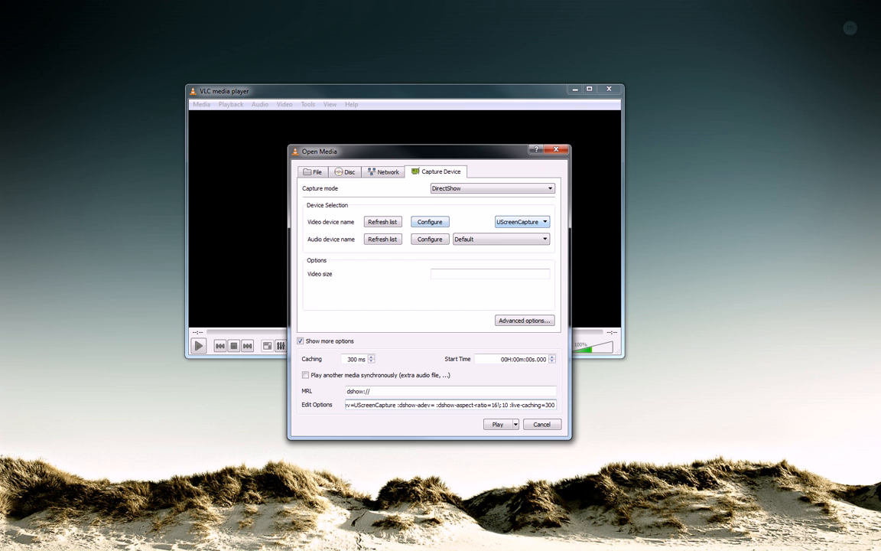
Step: Open the configuration of the UScreenCapture video device and select Monitor 1 for capture
{"action": "left_click", "coordinate": [430, 222]}
{"action": "left_click_drag", "start_coordinate": [114, 13], "coordinate": [638, 221]}
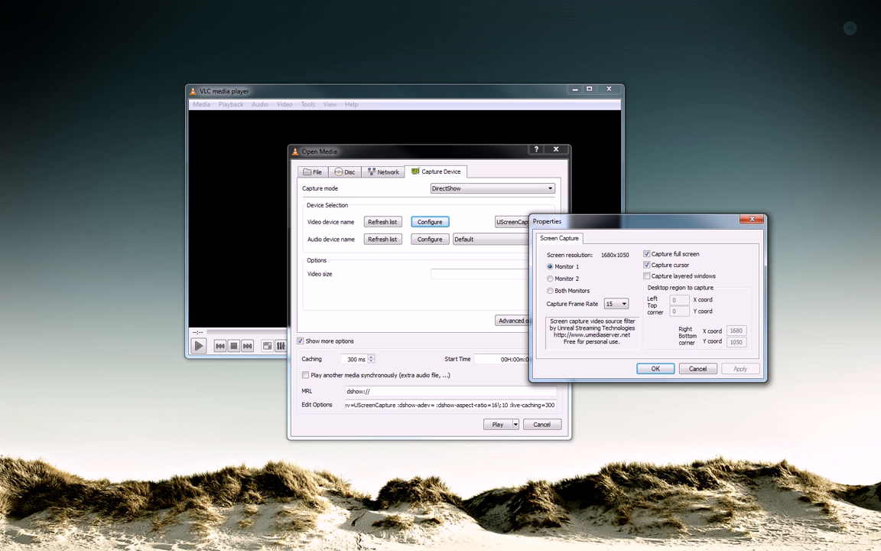
{"action": "left_click_drag", "start_coordinate": [632, 221], "coordinate": [687, 207]}
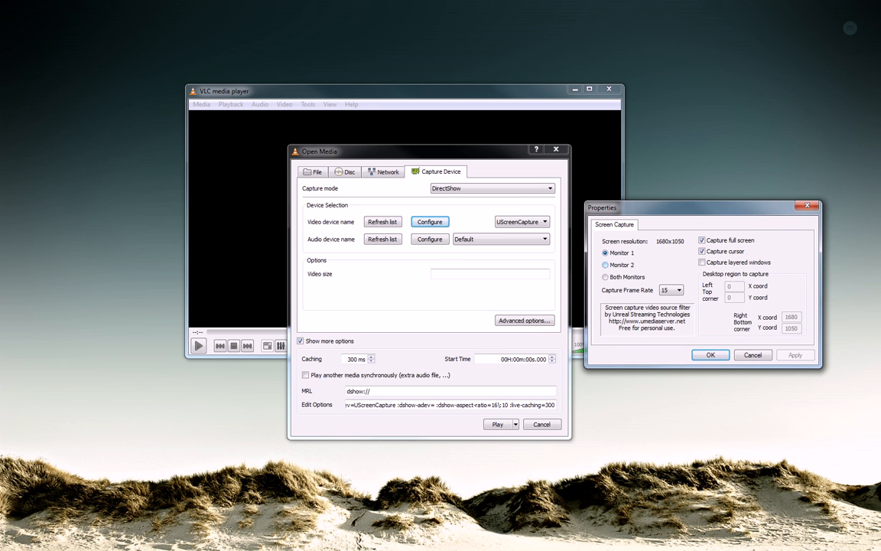
{"action": "left_click", "coordinate": [606, 265]}
{"action": "left_click", "coordinate": [606, 253]}
{"action": "left_click_drag", "start_coordinate": [687, 208], "coordinate": [689, 182]}
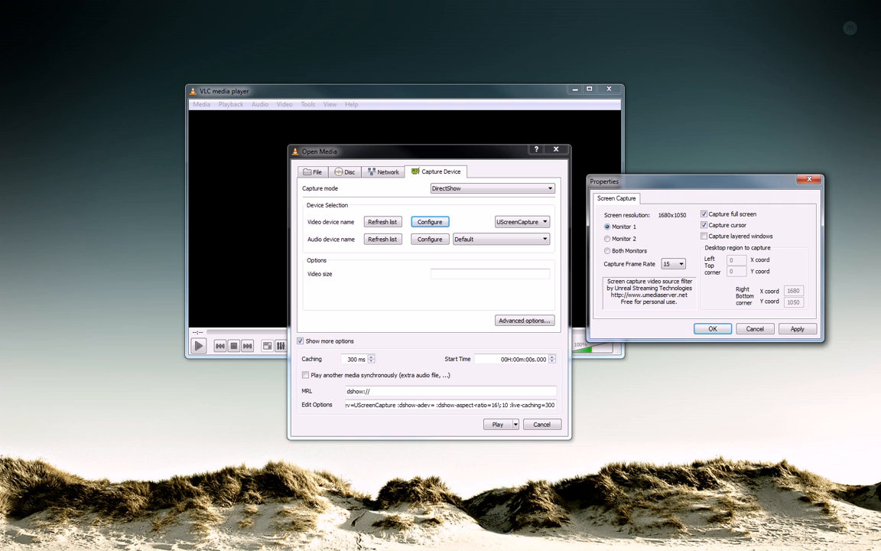
{"action": "left_click_drag", "start_coordinate": [688, 181], "coordinate": [687, 139]}
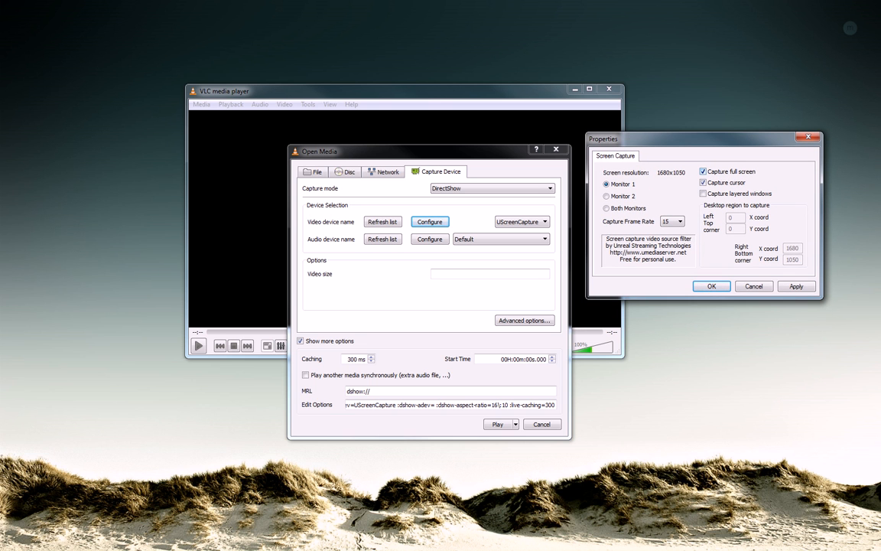
Step: Turn off full-screen capture to try the desktop region coordinates, and turn full-screen capture back on
{"action": "left_click", "coordinate": [704, 173]}
{"action": "left_click", "coordinate": [738, 230]}
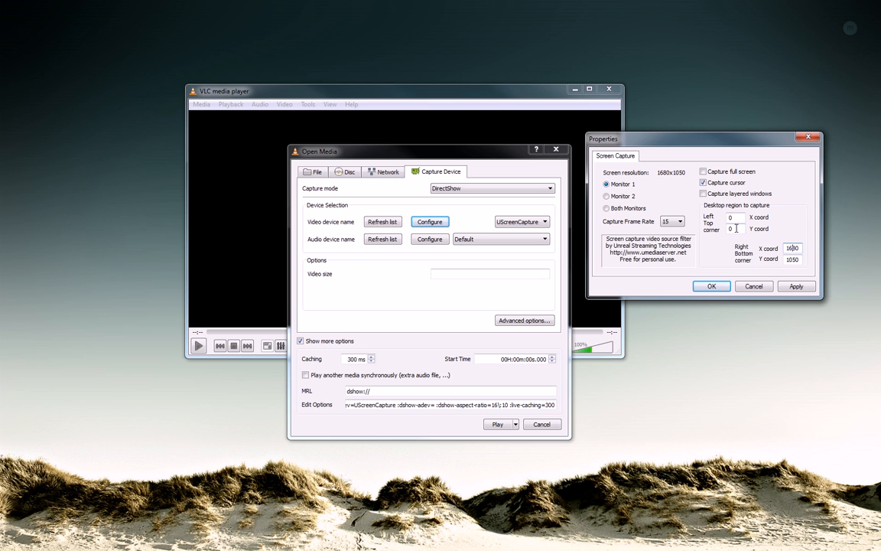
{"action": "left_click", "coordinate": [704, 172]}
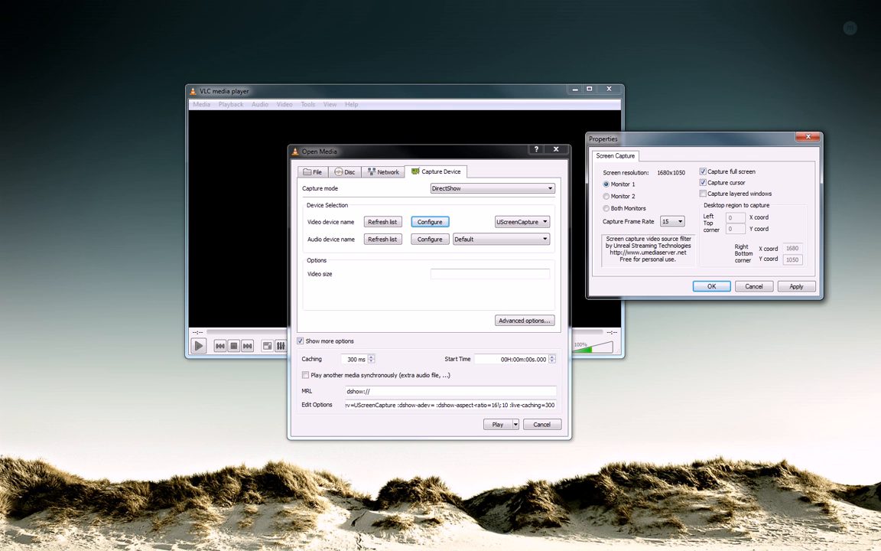
Step: Apply and accept the screen capture properties
{"action": "left_click_drag", "start_coordinate": [659, 138], "coordinate": [655, 77]}
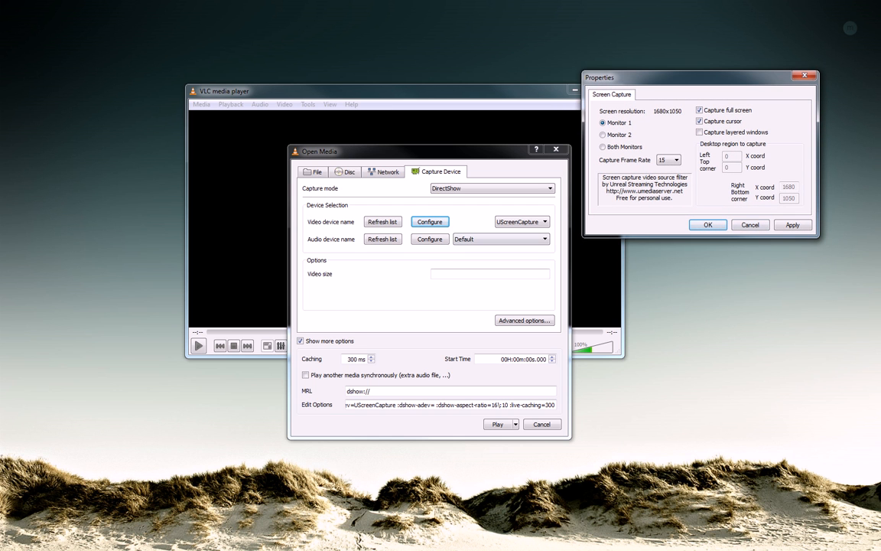
{"action": "left_click_drag", "start_coordinate": [656, 77], "coordinate": [658, 167]}
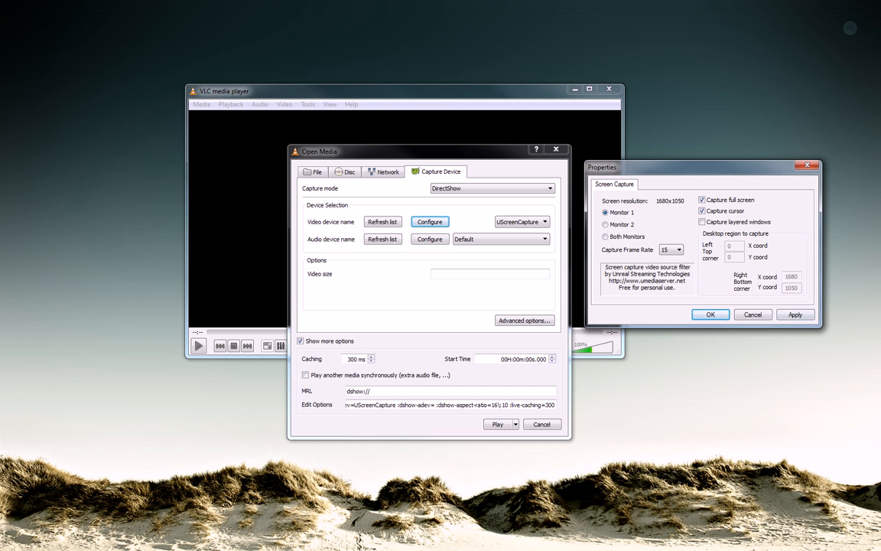
{"action": "left_click", "coordinate": [795, 314]}
{"action": "left_click", "coordinate": [711, 314]}
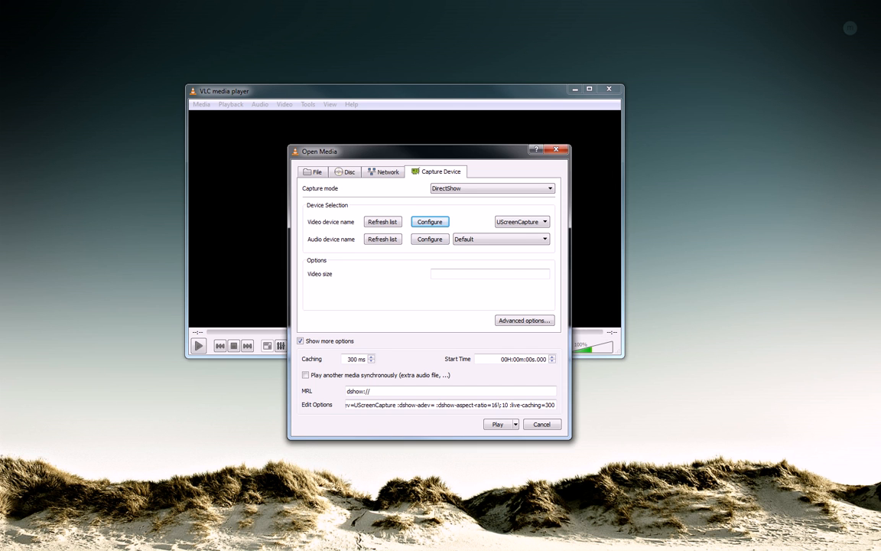
{"action": "left_click_drag", "start_coordinate": [420, 152], "coordinate": [440, 152]}
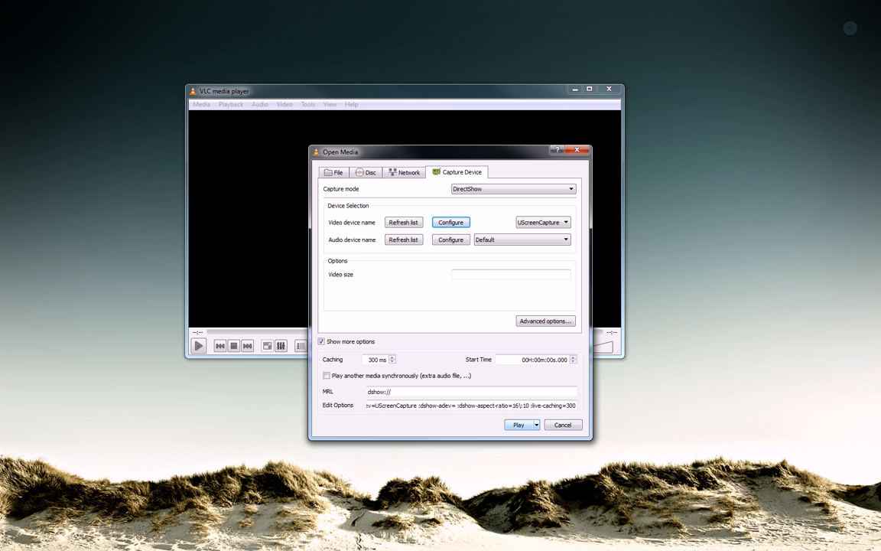
Step: Send the capture to conversion and review the codec and subtitle settings of the Video - H.264 + MP3 (MP4) profile
{"action": "left_click", "coordinate": [536, 424]}
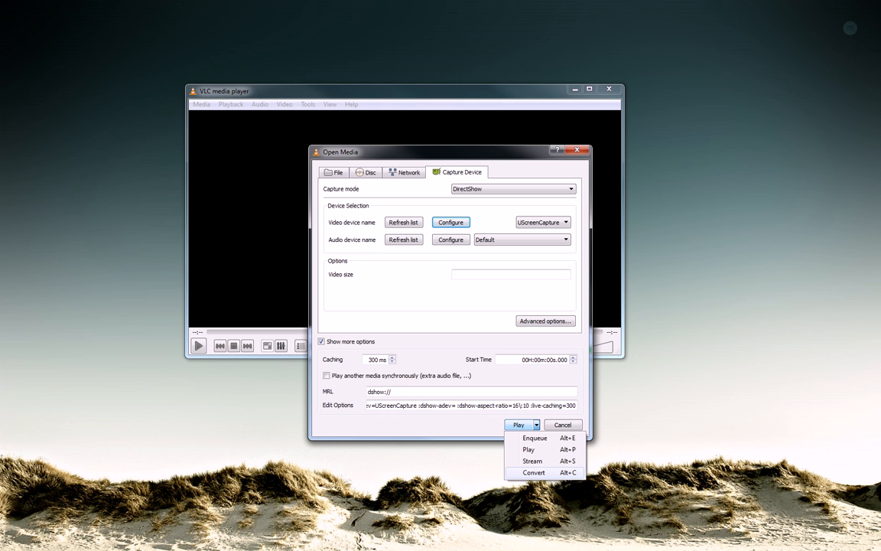
{"action": "left_click", "coordinate": [534, 472]}
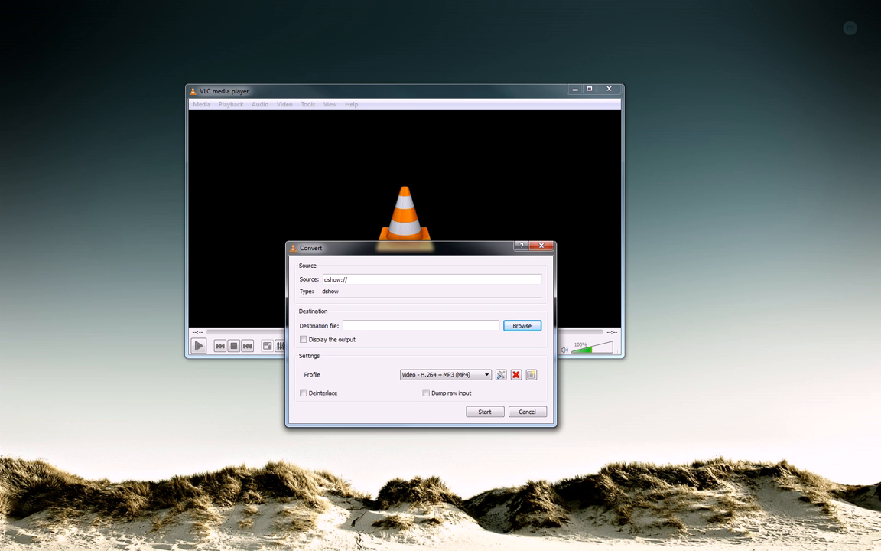
{"action": "left_click", "coordinate": [501, 375]}
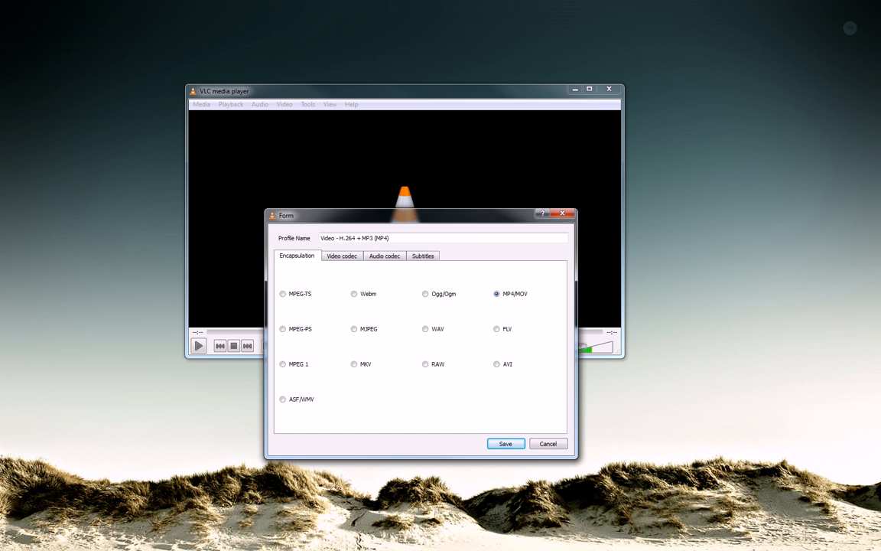
{"action": "left_click", "coordinate": [342, 255]}
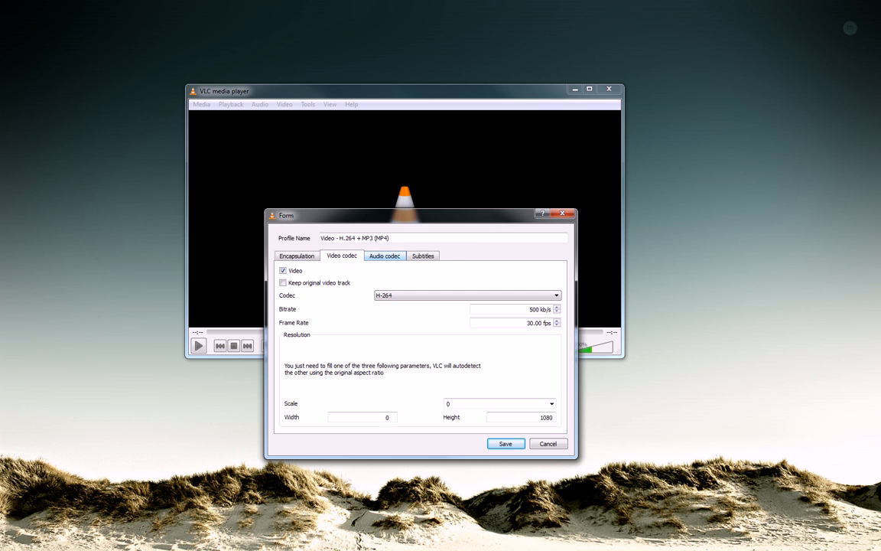
{"action": "left_click", "coordinate": [385, 256]}
{"action": "left_click", "coordinate": [423, 256]}
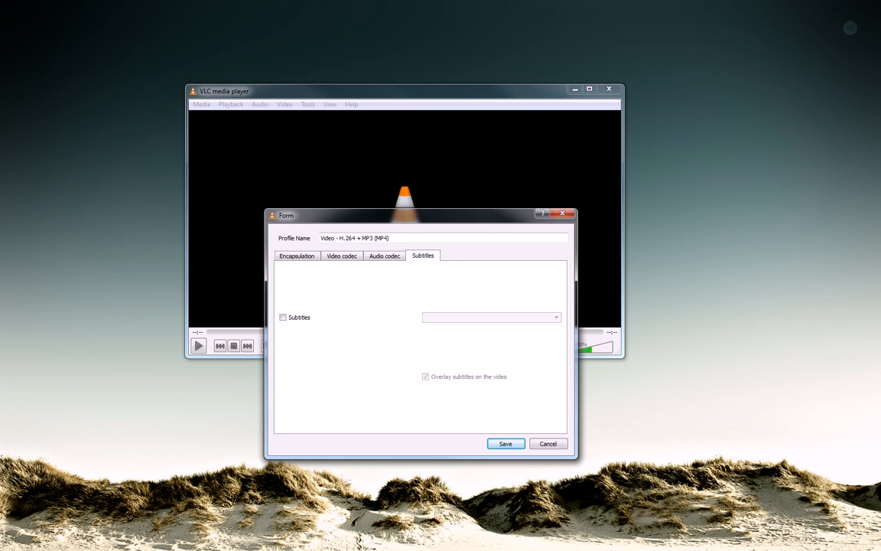
{"action": "left_click", "coordinate": [563, 213]}
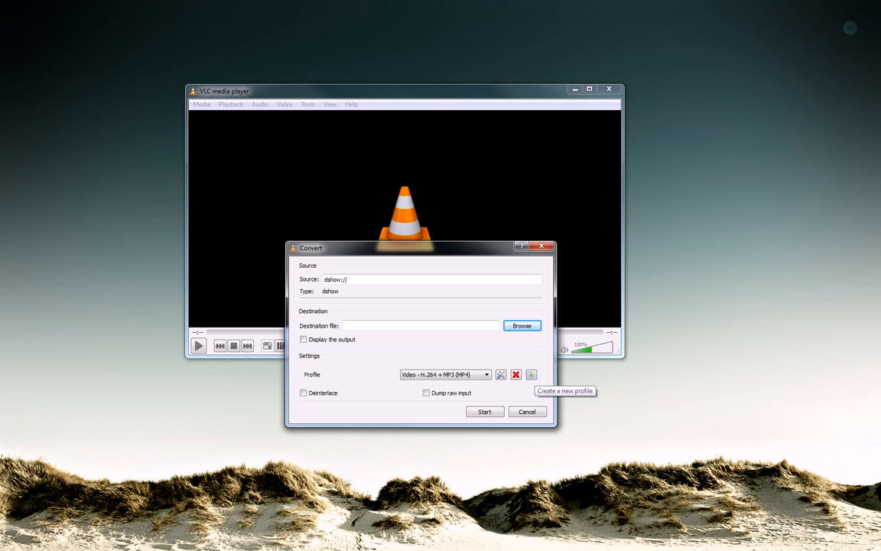
Step: Select the Desktop Capture conversion profile and open it for editing
{"action": "left_click", "coordinate": [444, 374]}
{"action": "scroll", "coordinate": [444, 429], "scroll_direction": "down", "scroll_amount": 3}
{"action": "key", "text": "Return"}
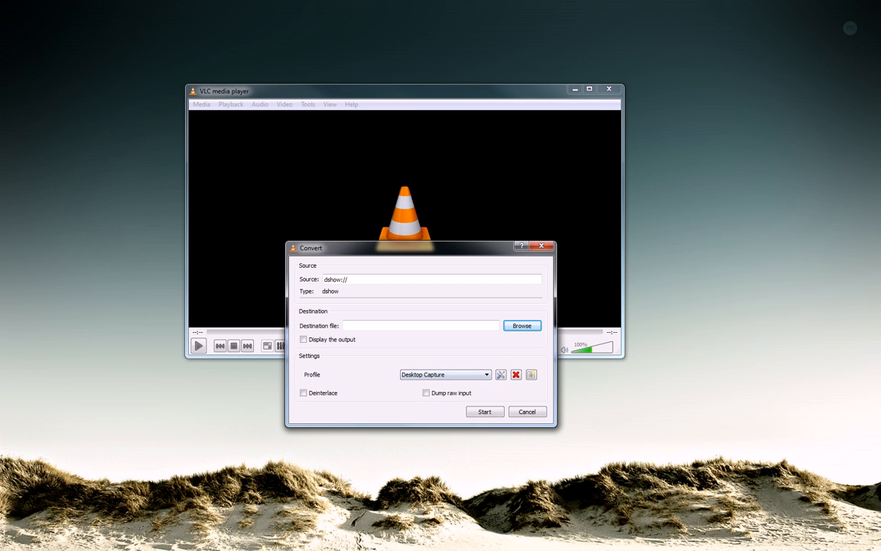
{"action": "left_click", "coordinate": [501, 374]}
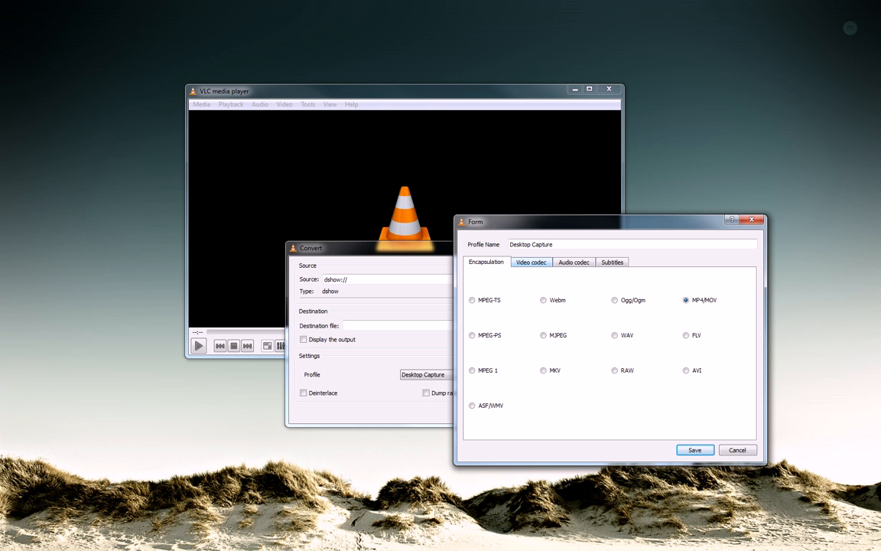
Step: Examine the encapsulation, video codec and audio codec settings of the Desktop Capture profile
{"action": "left_click", "coordinate": [530, 262]}
{"action": "left_click", "coordinate": [574, 261]}
{"action": "left_click", "coordinate": [530, 262]}
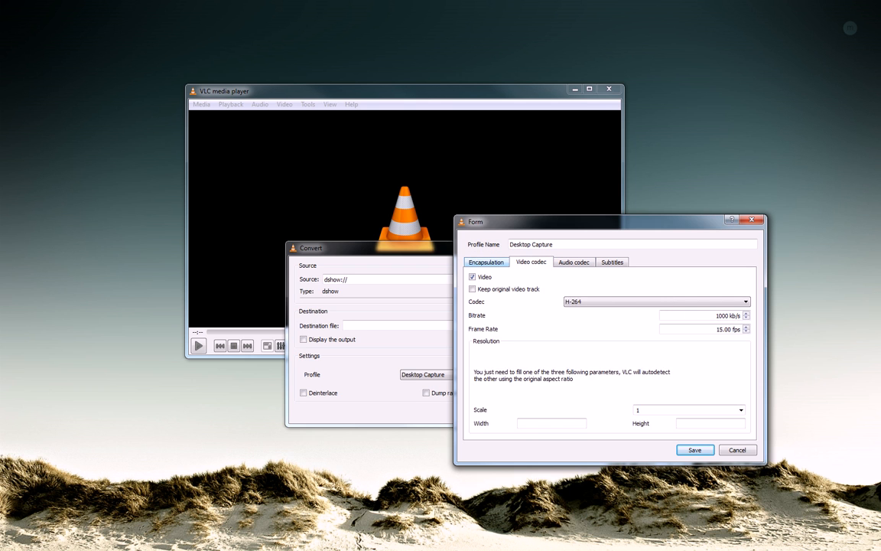
{"action": "left_click", "coordinate": [487, 261]}
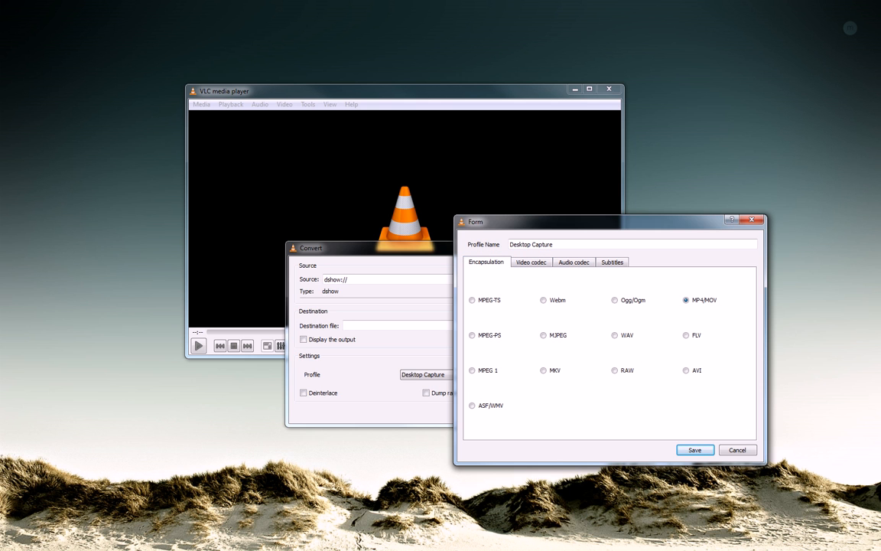
{"action": "left_click", "coordinate": [531, 262]}
{"action": "left_click", "coordinate": [574, 261]}
{"action": "left_click", "coordinate": [531, 261]}
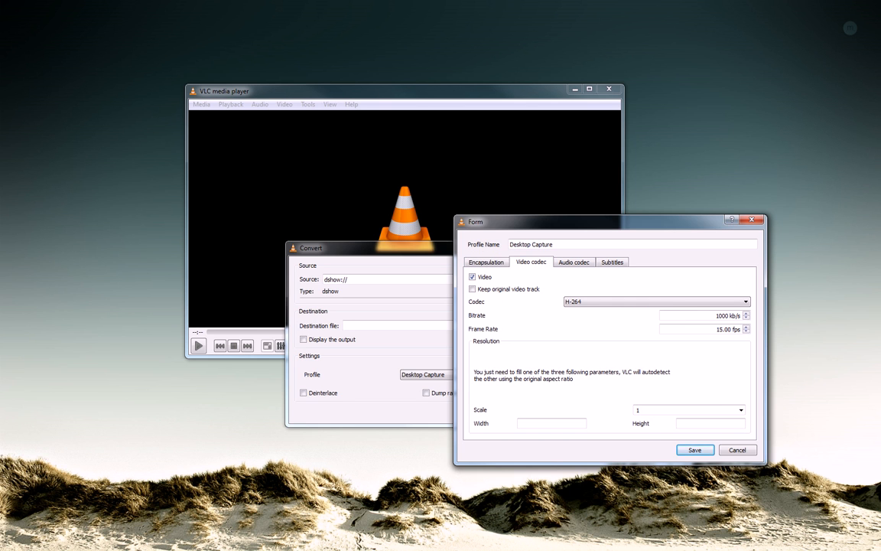
Step: Choose H-264 as the profile's video codec and check the video bitrate and frame rate
{"action": "mouse_move", "coordinate": [536, 221]}
{"action": "left_mouse_down"}
{"action": "mouse_move", "coordinate": [617, 252]}
{"action": "mouse_move", "coordinate": [637, 321]}
{"action": "mouse_move", "coordinate": [570, 223]}
{"action": "mouse_move", "coordinate": [536, 235]}
{"action": "left_mouse_up"}
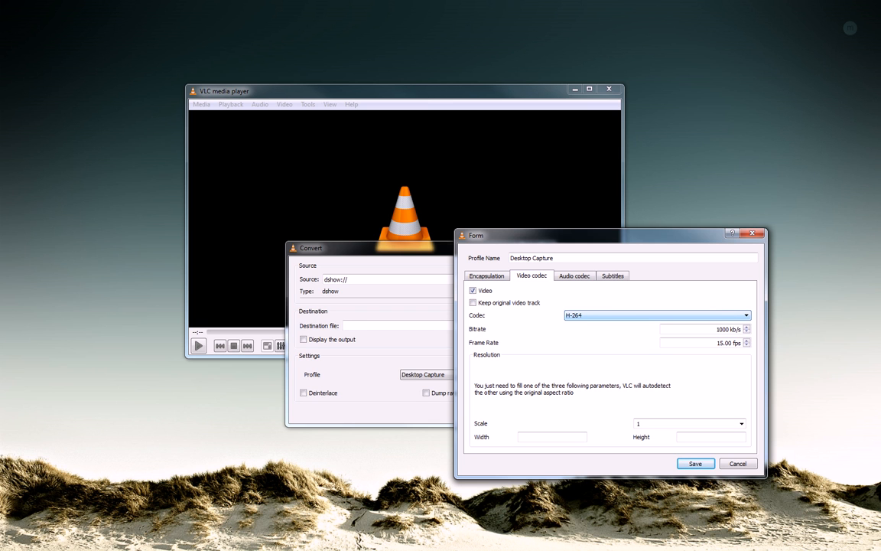
{"action": "key", "text": "alt+Down"}
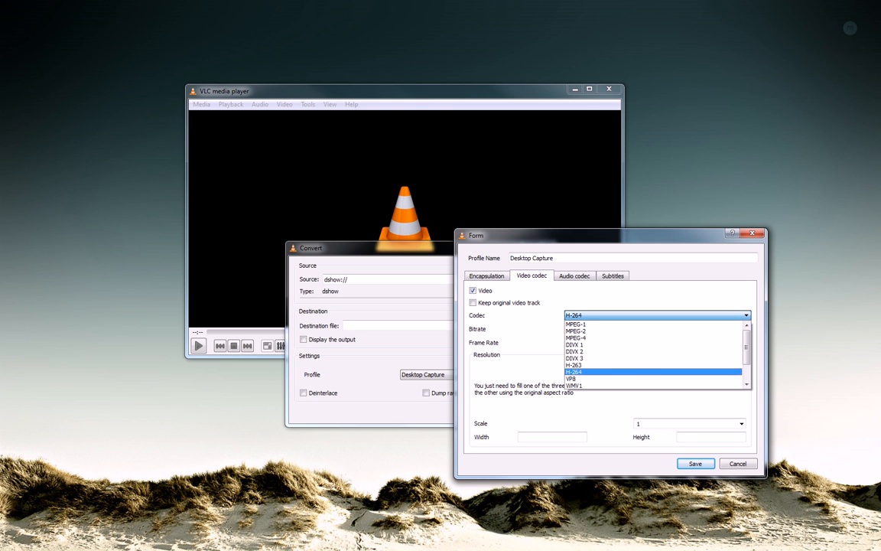
{"action": "key", "text": "Return"}
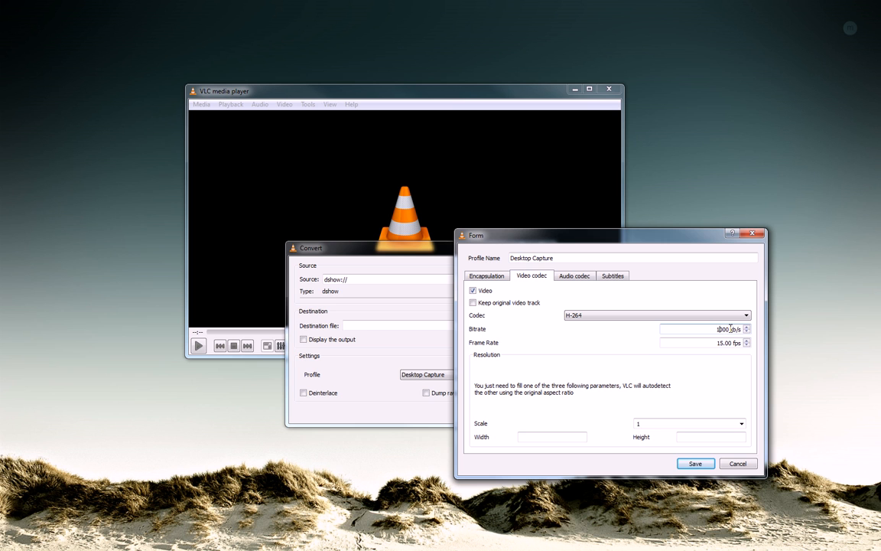
{"action": "double_click", "coordinate": [723, 342]}
{"action": "left_click", "coordinate": [726, 345]}
{"action": "left_click_drag", "start_coordinate": [611, 235], "coordinate": [639, 196]}
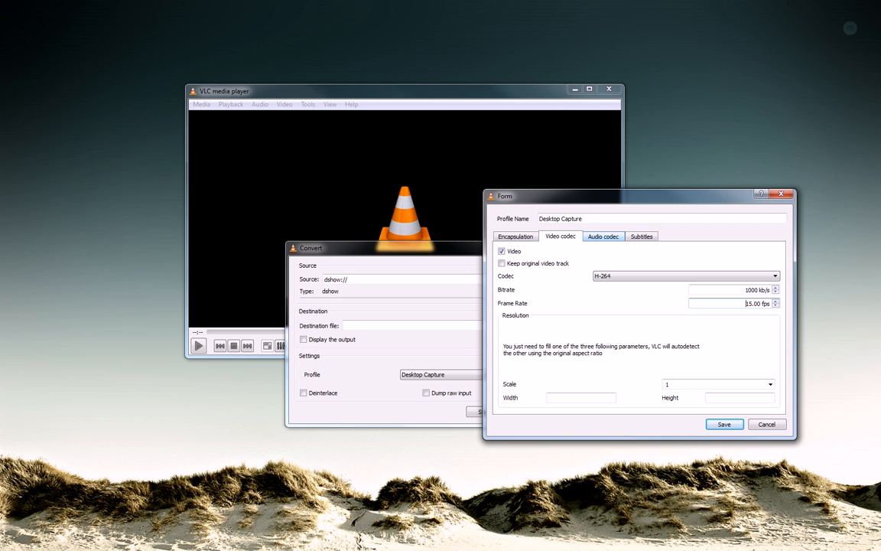
Step: Choose MPEG 4 Audio (AAC) as the profile's audio codec
{"action": "left_click", "coordinate": [602, 236]}
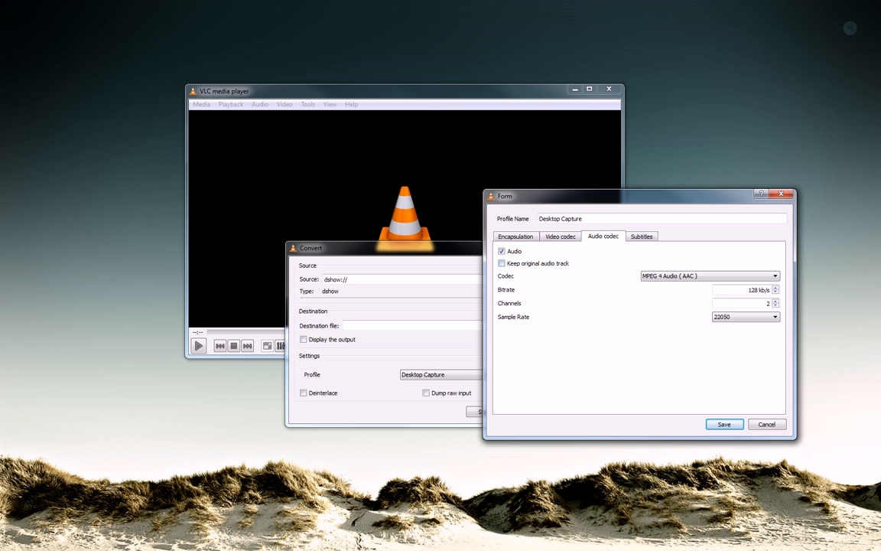
{"action": "left_click", "coordinate": [710, 276]}
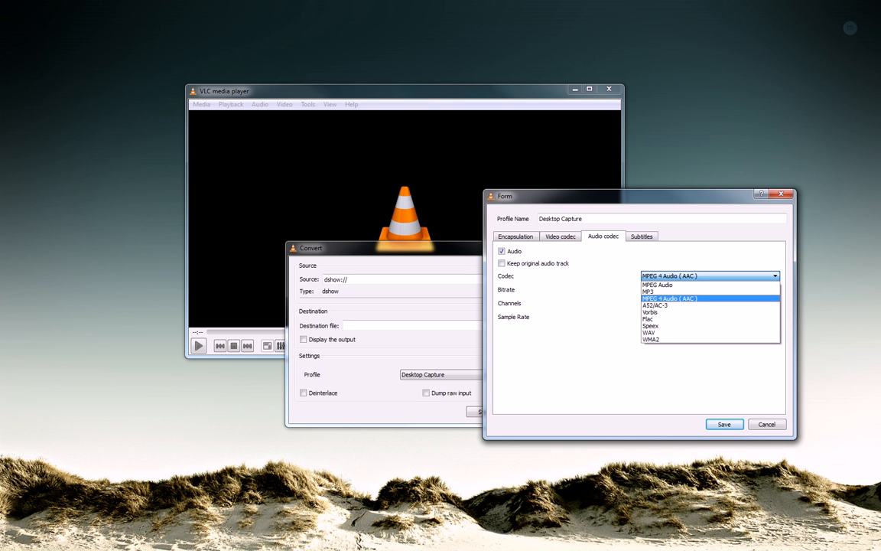
{"action": "left_click", "coordinate": [688, 298]}
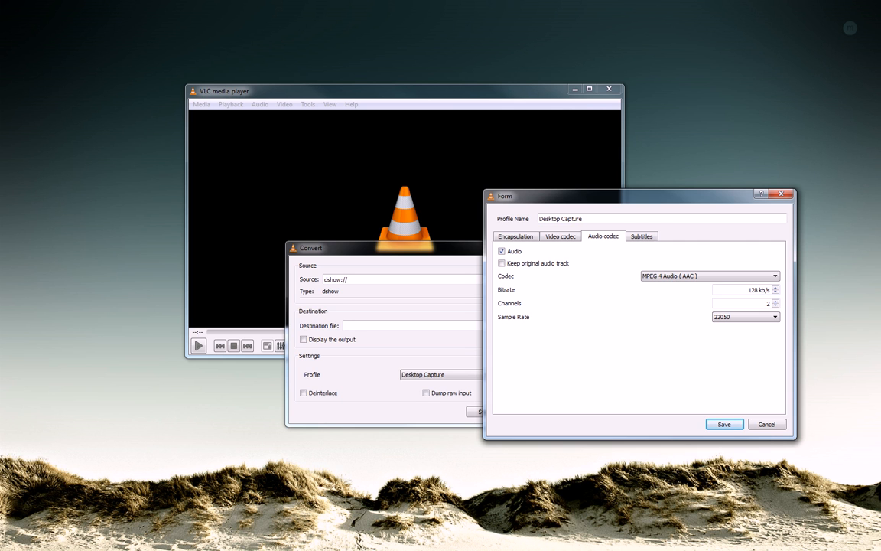
Step: Check the profile's audio bitrate and set the number of audio channels to 2
{"action": "left_click_drag", "start_coordinate": [748, 290], "coordinate": [771, 290]}
{"action": "left_click", "coordinate": [772, 289]}
{"action": "left_click_drag", "start_coordinate": [748, 290], "coordinate": [770, 290]}
{"action": "left_click", "coordinate": [769, 290]}
{"action": "left_click", "coordinate": [768, 303]}
{"action": "type", "text": "2"}
{"action": "key", "text": "Tab"}
Step: Look through the available audio sample rates and choose 22050
{"action": "key", "text": "alt+Down"}
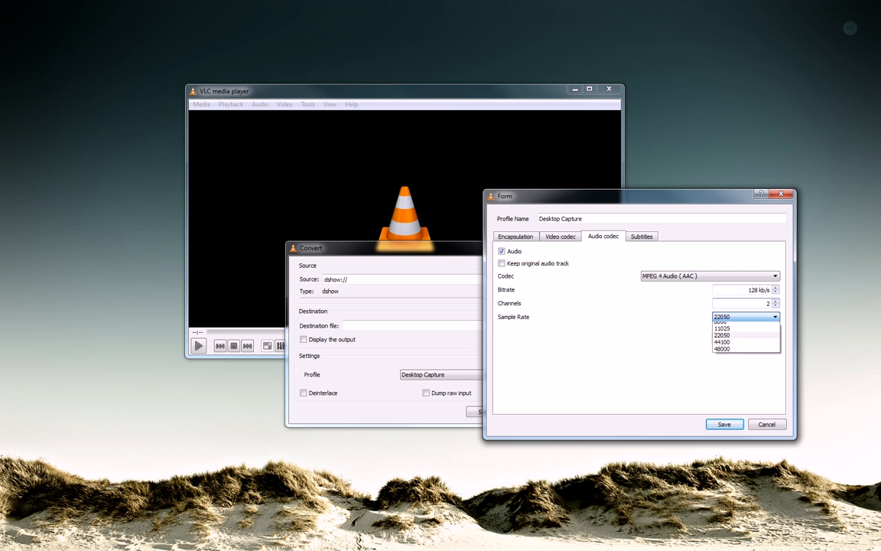
{"action": "key", "text": "Down"}
{"action": "key", "text": "Down"}
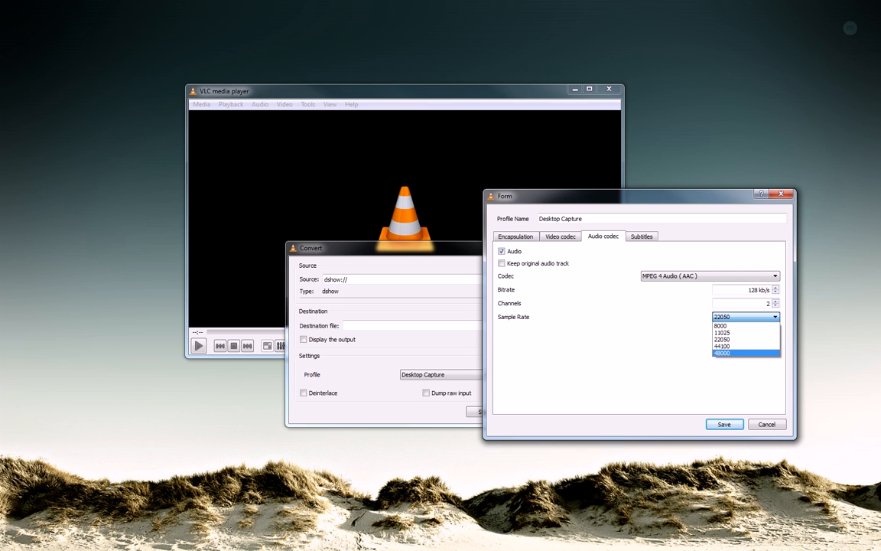
{"action": "key", "text": "Up"}
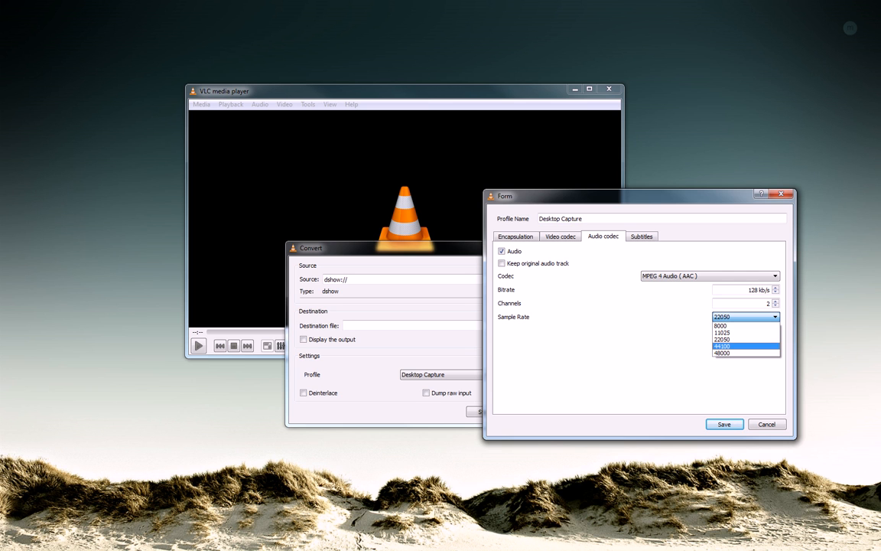
{"action": "key", "text": "Up"}
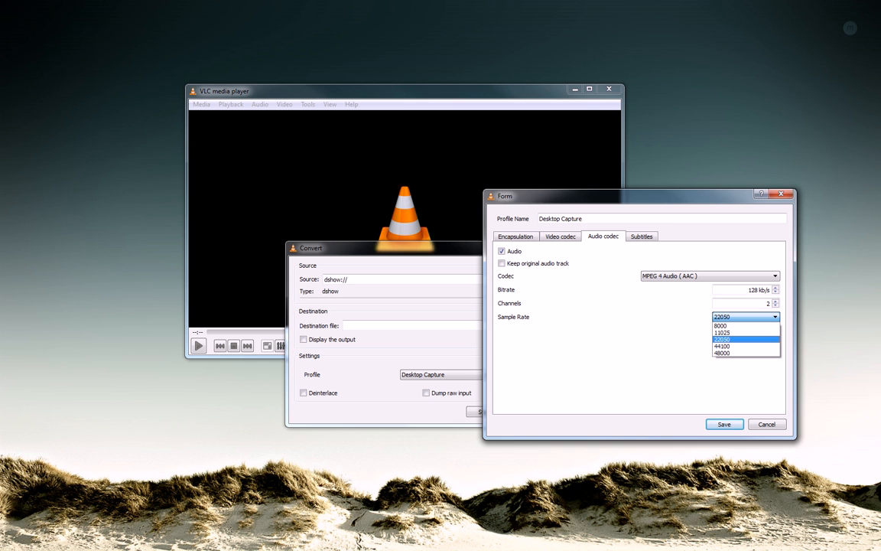
{"action": "key", "text": "Return"}
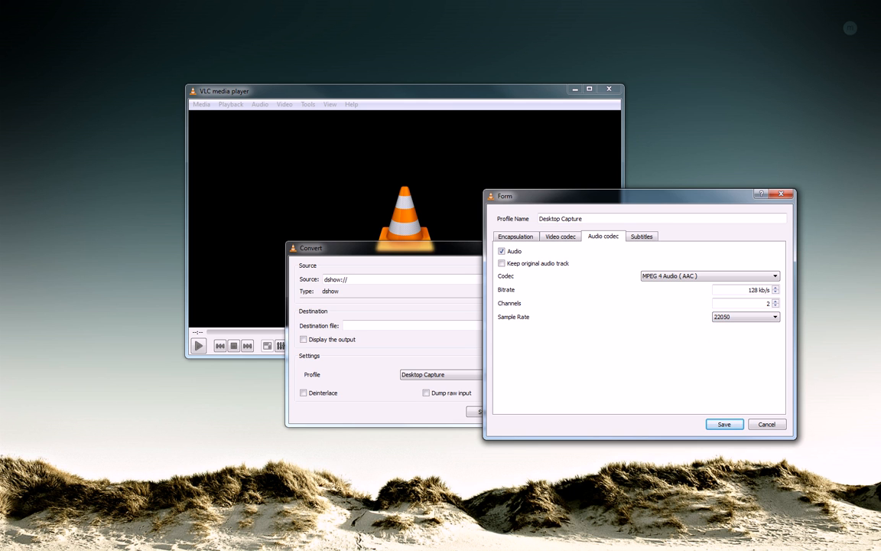
{"action": "left_click", "coordinate": [746, 317]}
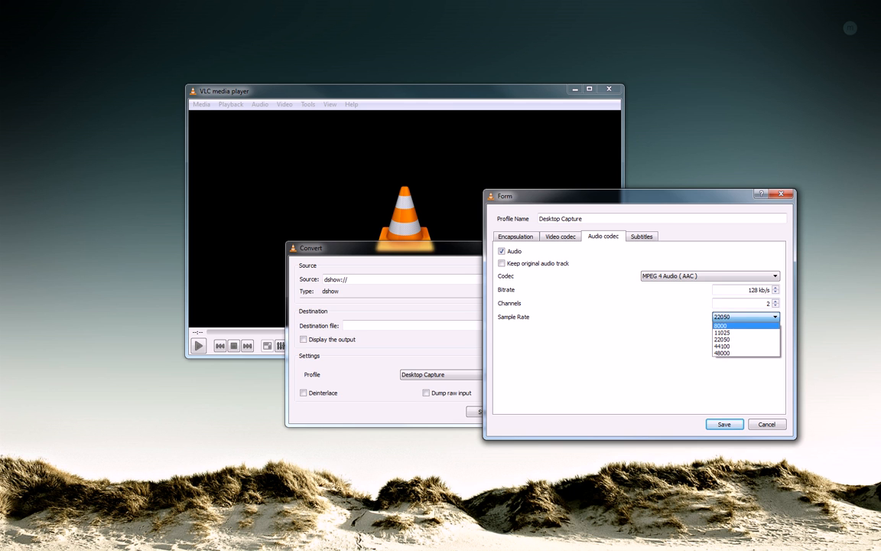
{"action": "key", "text": "Down"}
{"action": "key", "text": "Down"}
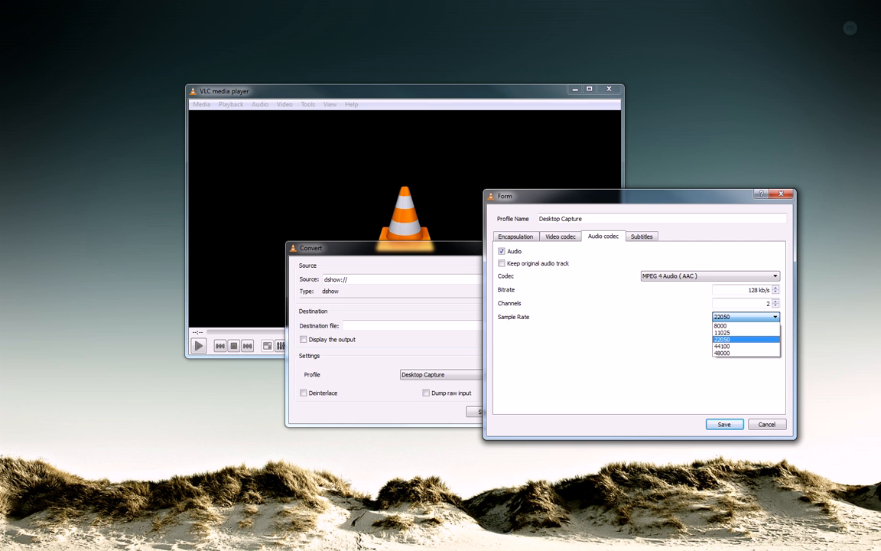
{"action": "key", "text": "Down"}
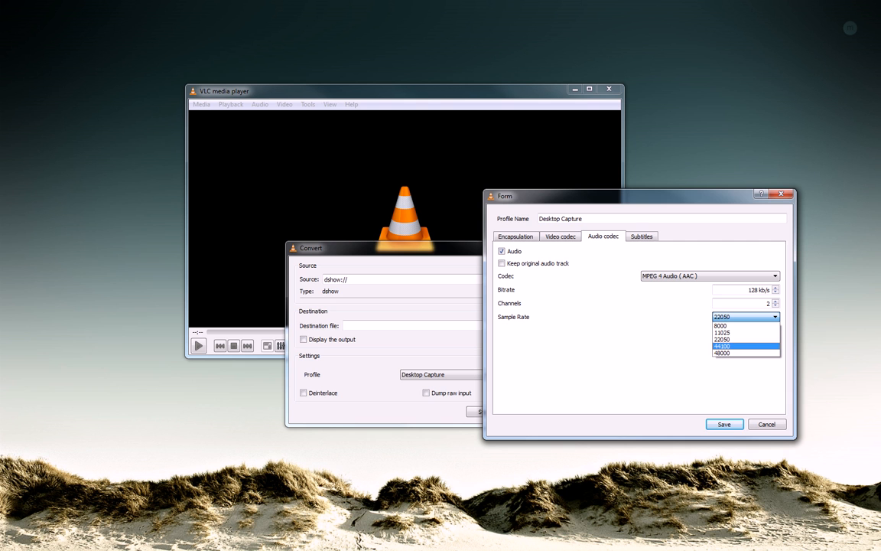
{"action": "key", "text": "Escape"}
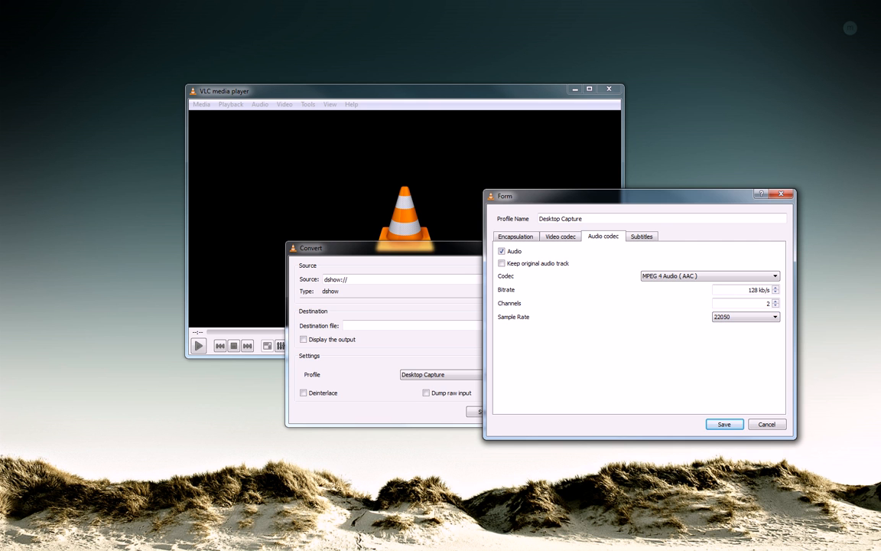
Step: Check the subtitle and encapsulation settings of the Desktop Capture profile and save the profile
{"action": "left_click_drag", "start_coordinate": [612, 196], "coordinate": [623, 216]}
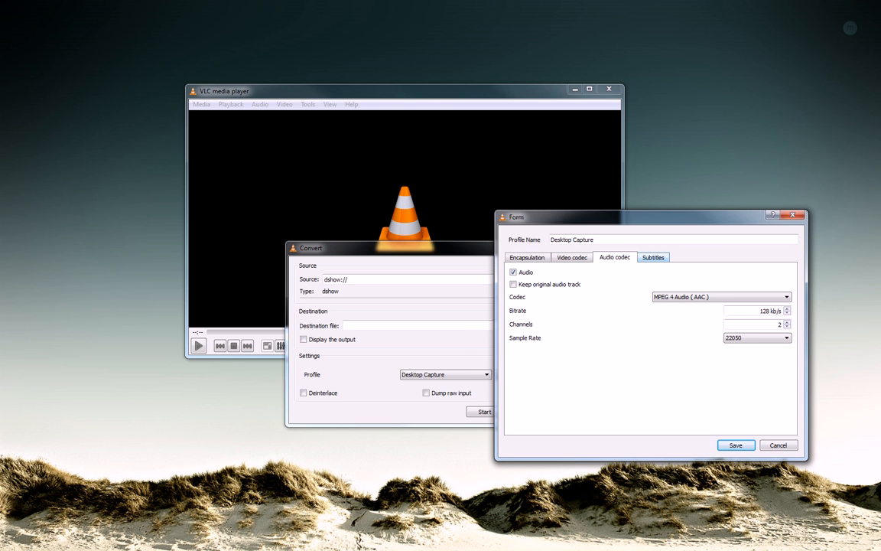
{"action": "left_click", "coordinate": [654, 257]}
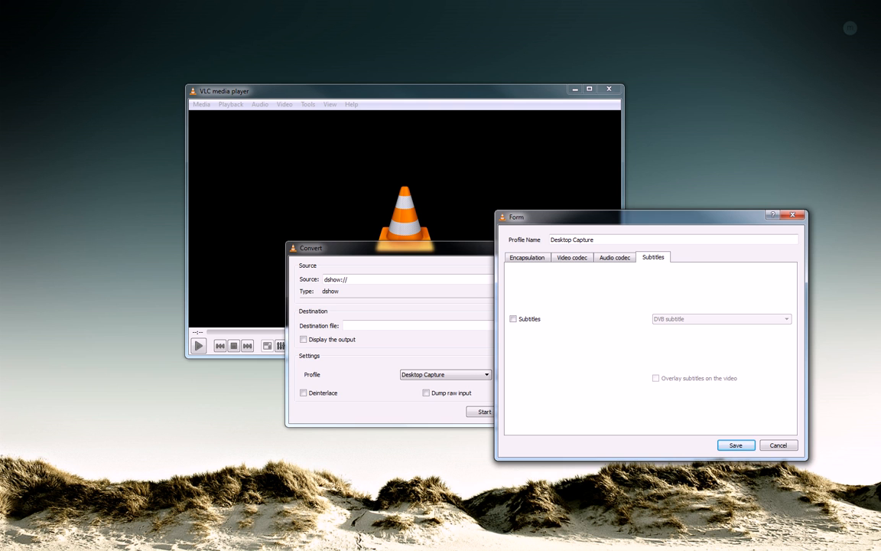
{"action": "left_click_drag", "start_coordinate": [635, 217], "coordinate": [592, 222]}
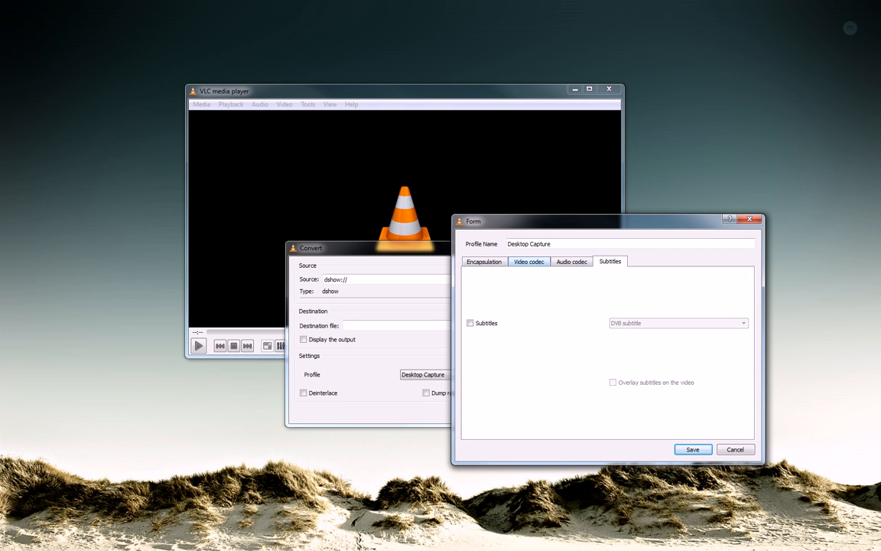
{"action": "left_click", "coordinate": [484, 262]}
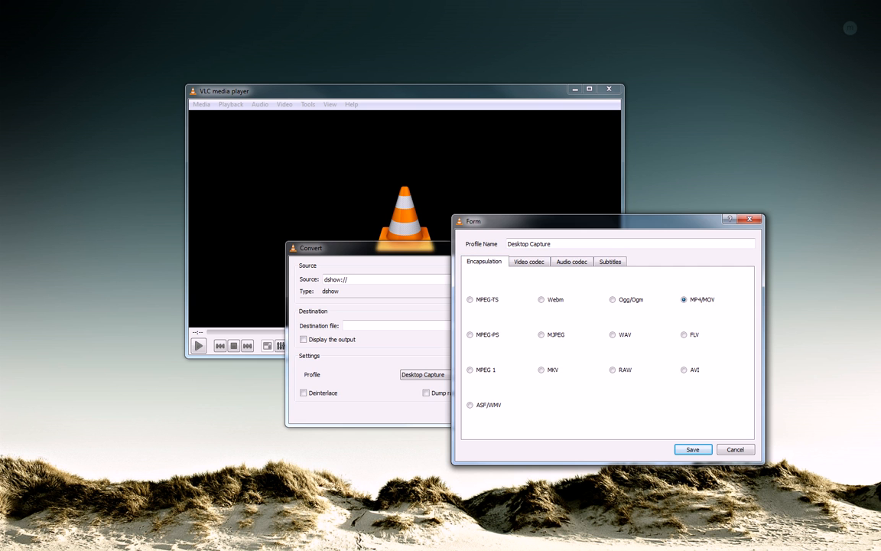
{"action": "left_click_drag", "start_coordinate": [581, 221], "coordinate": [611, 208]}
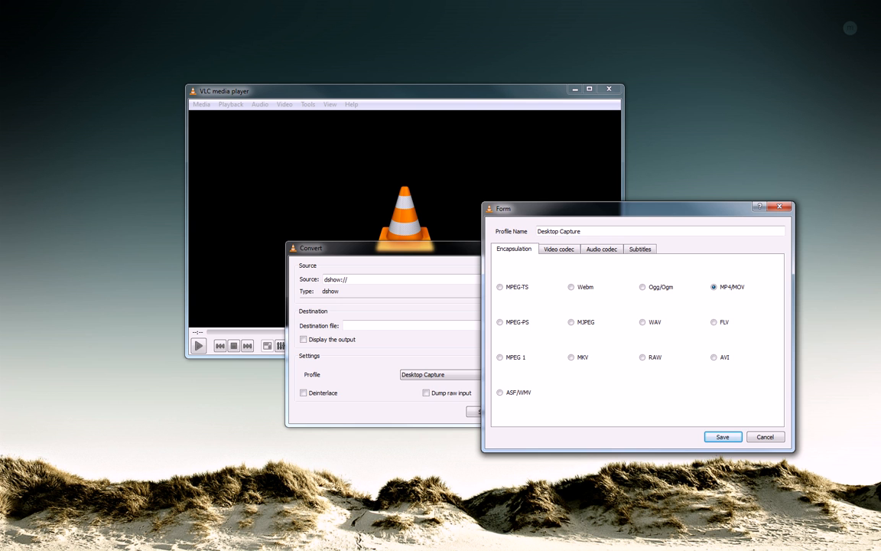
{"action": "key", "text": "Return"}
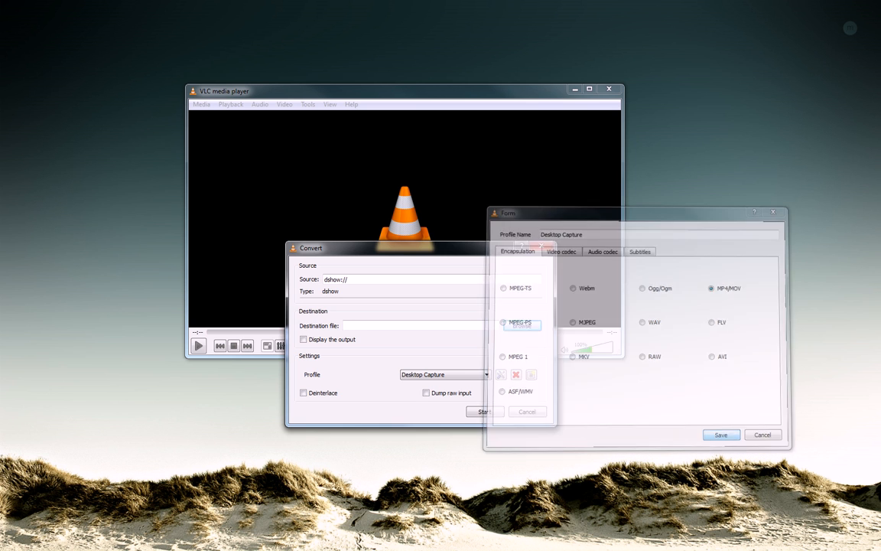
Step: Open the save dialog for choosing the conversion's destination file and move it clear of the Convert dialog
{"action": "left_click_drag", "start_coordinate": [413, 248], "coordinate": [458, 207]}
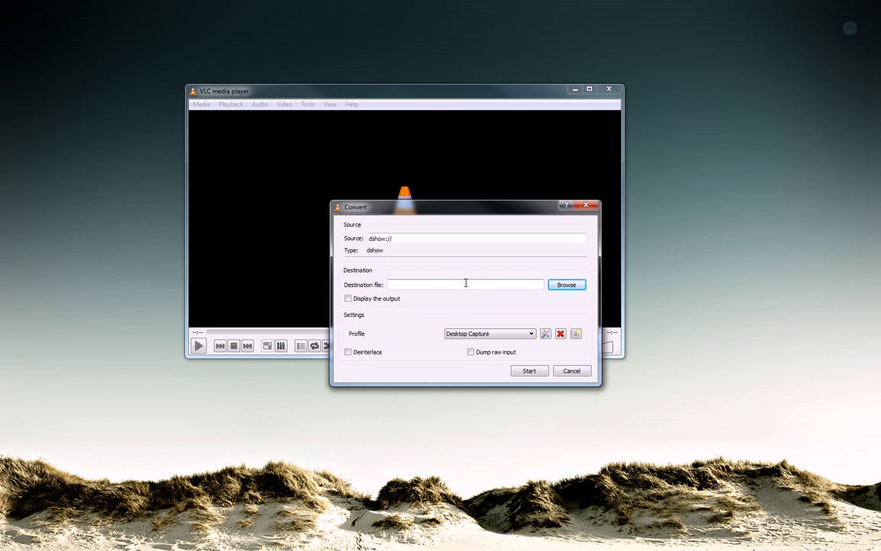
{"action": "left_click", "coordinate": [567, 285]}
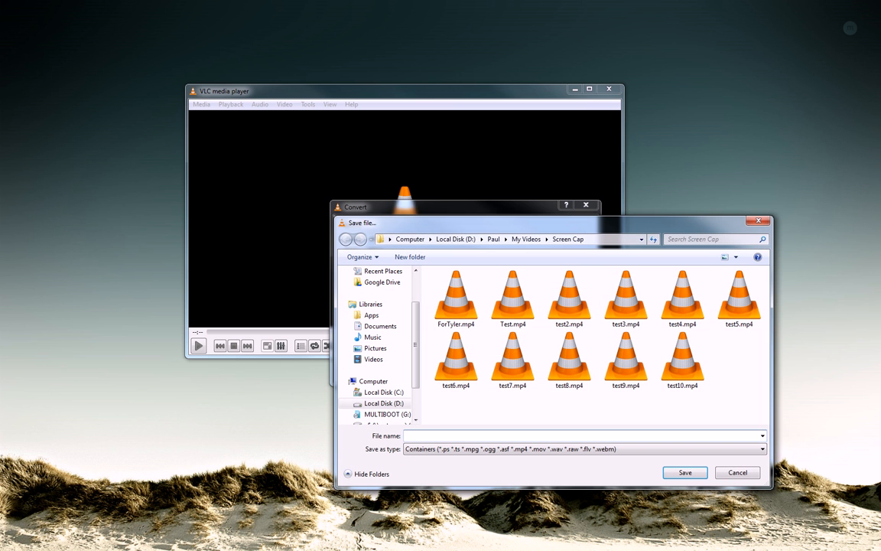
{"action": "left_click_drag", "start_coordinate": [536, 222], "coordinate": [455, 239]}
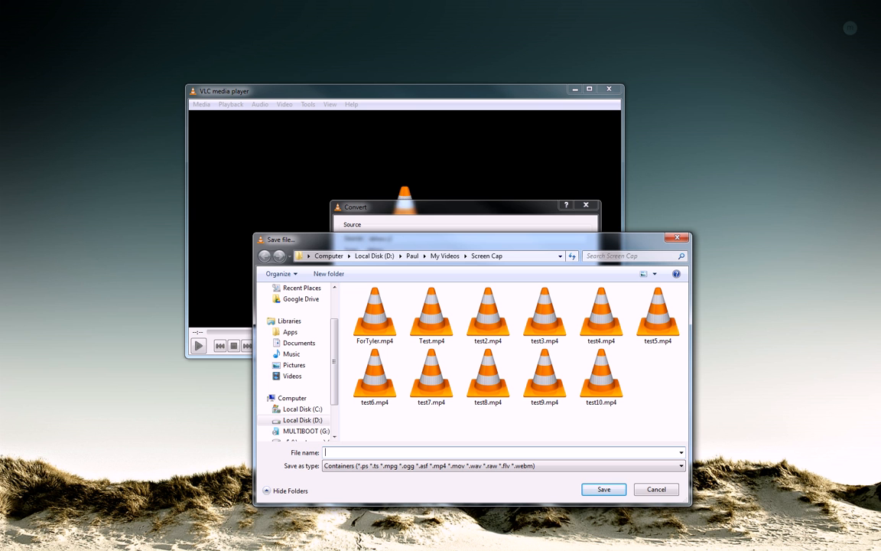
{"action": "left_click_drag", "start_coordinate": [451, 239], "coordinate": [475, 241]}
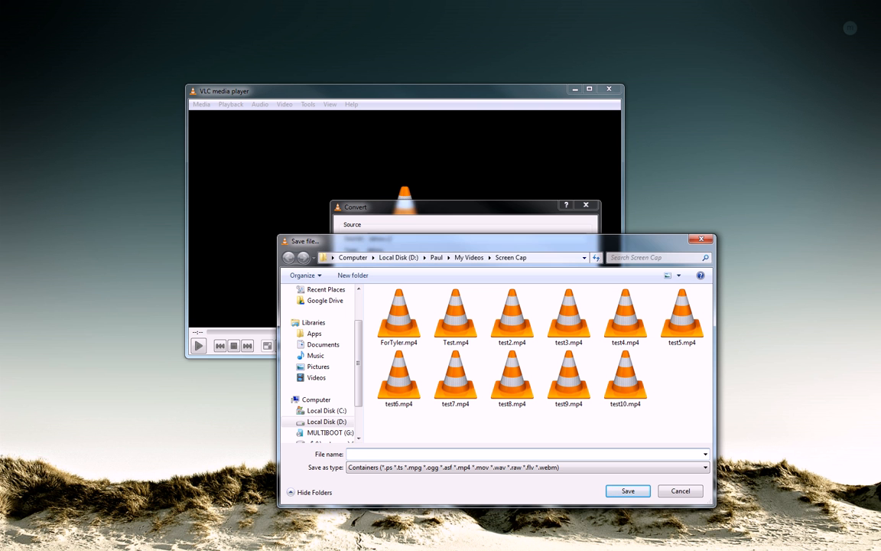
{"action": "left_click_drag", "start_coordinate": [475, 241], "coordinate": [565, 245]}
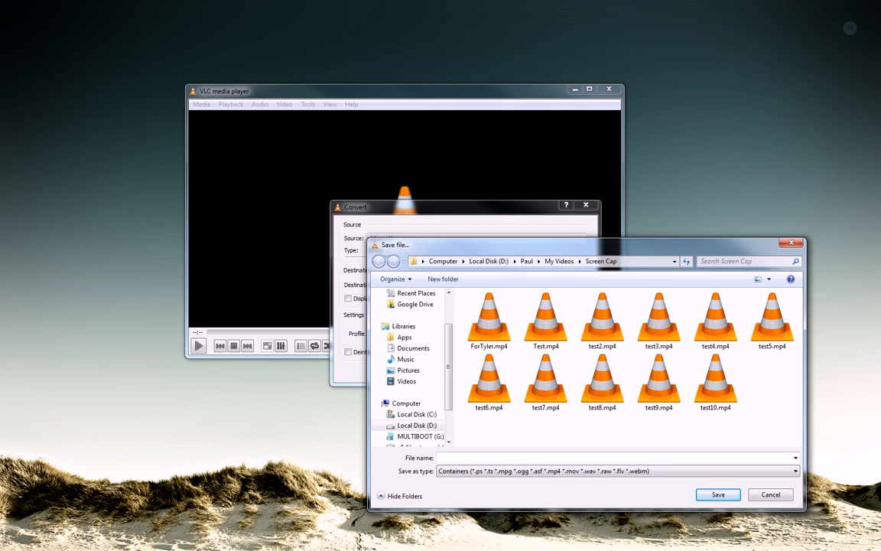
Step: Reuse the name of the existing test10.mp4 recording and change it to tutorial.mp4 for the destination file
{"action": "left_click", "coordinate": [716, 381]}
{"action": "left_click", "coordinate": [716, 322]}
{"action": "left_click", "coordinate": [772, 322]}
{"action": "left_click", "coordinate": [716, 322]}
{"action": "left_click", "coordinate": [716, 381]}
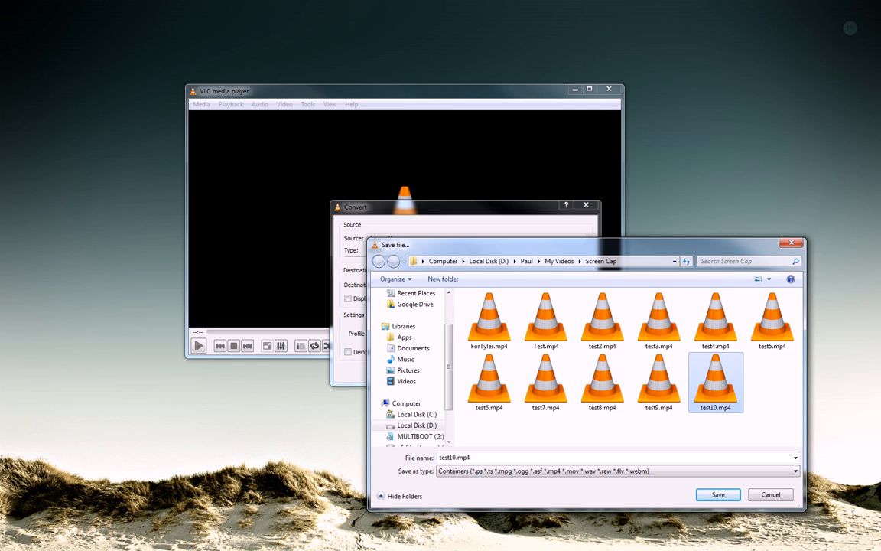
{"action": "double_click", "coordinate": [455, 458]}
{"action": "left_click", "coordinate": [456, 458]}
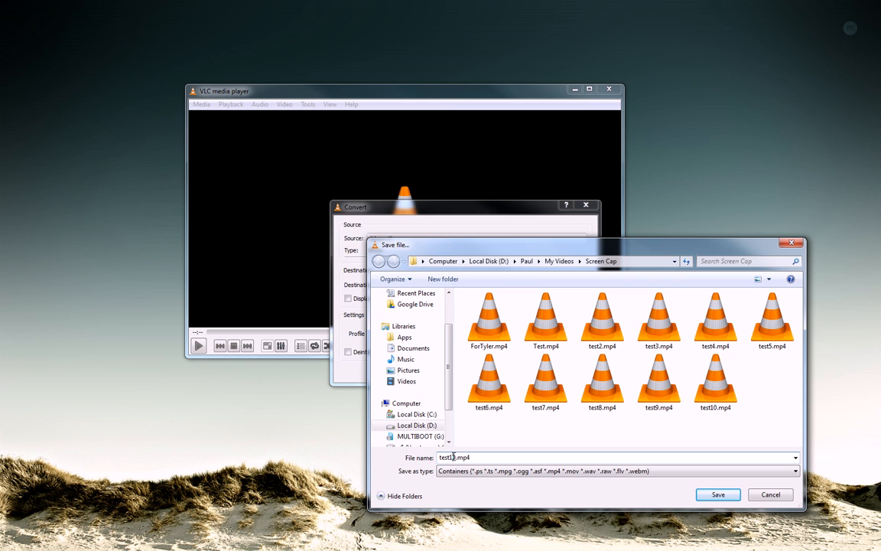
{"action": "left_click_drag", "start_coordinate": [456, 458], "coordinate": [437, 457]}
{"action": "type", "text": "tutorial"}
Step: Check that the destination file name ends with the .mp4 extension
{"action": "double_click", "coordinate": [453, 458]}
{"action": "left_click", "coordinate": [489, 455]}
{"action": "key", "text": "shift+Left"}
{"action": "key", "text": "shift+Left"}
{"action": "key", "text": "shift+Left"}
{"action": "key", "text": "shift+Left"}
{"action": "left_click", "coordinate": [482, 456]}
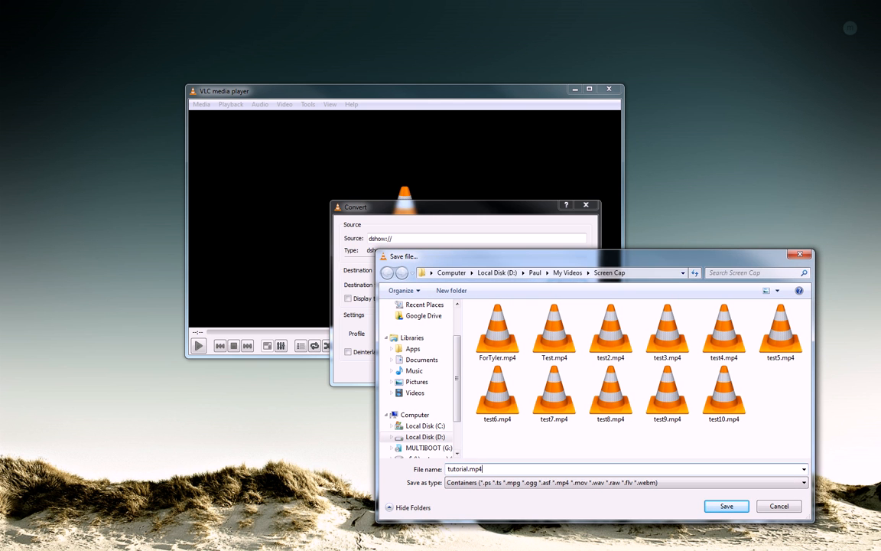
Step: Try enclosing the destination file name in quotation marks, then remove them
{"action": "key", "text": "Home"}
{"action": "type", "text": "\""}
{"action": "key", "text": "End"}
{"action": "type", "text": "\""}
{"action": "key", "text": "BackSpace"}
{"action": "key", "text": "Home"}
{"action": "key", "text": "Delete"}
Step: Confirm tutorial.mp4 in the Screen Cap folder as the conversion's destination file
{"action": "left_click_drag", "start_coordinate": [570, 256], "coordinate": [566, 171]}
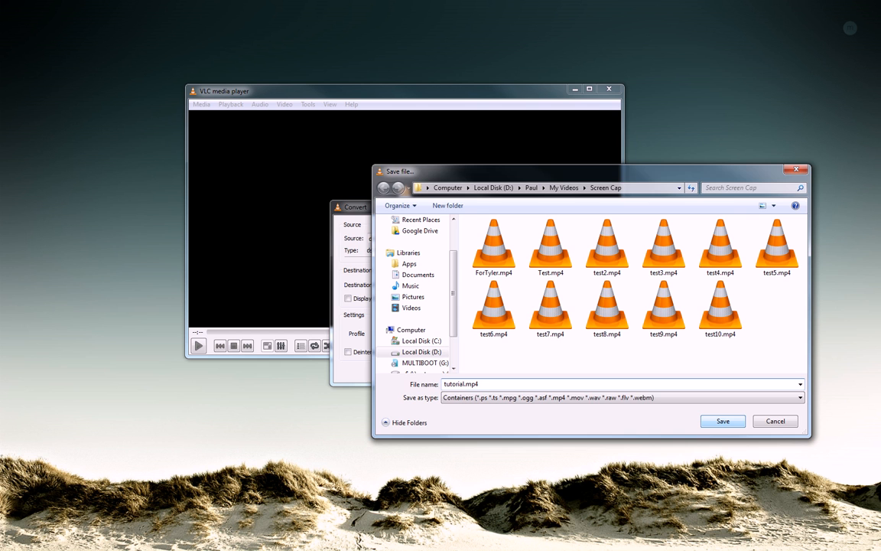
{"action": "key", "text": "Return"}
{"action": "left_click_drag", "start_coordinate": [459, 207], "coordinate": [547, 201]}
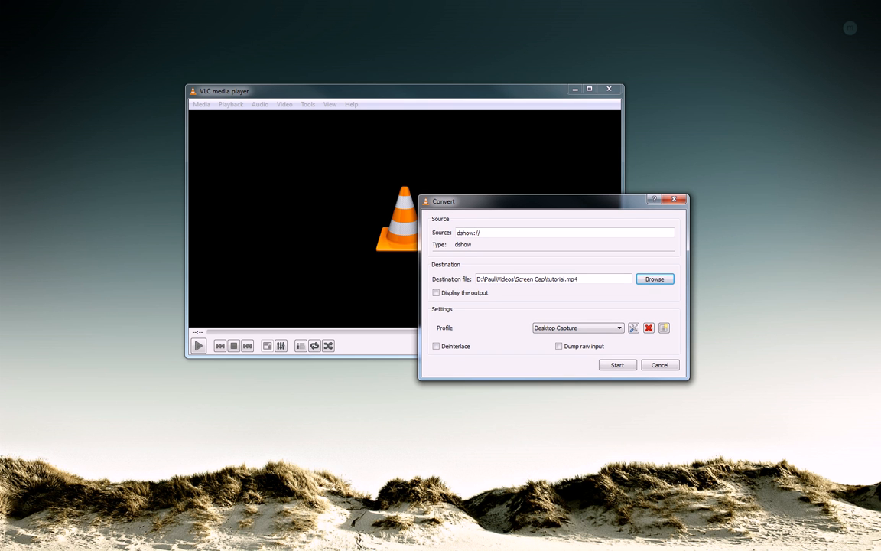
{"action": "left_click_drag", "start_coordinate": [547, 201], "coordinate": [551, 213]}
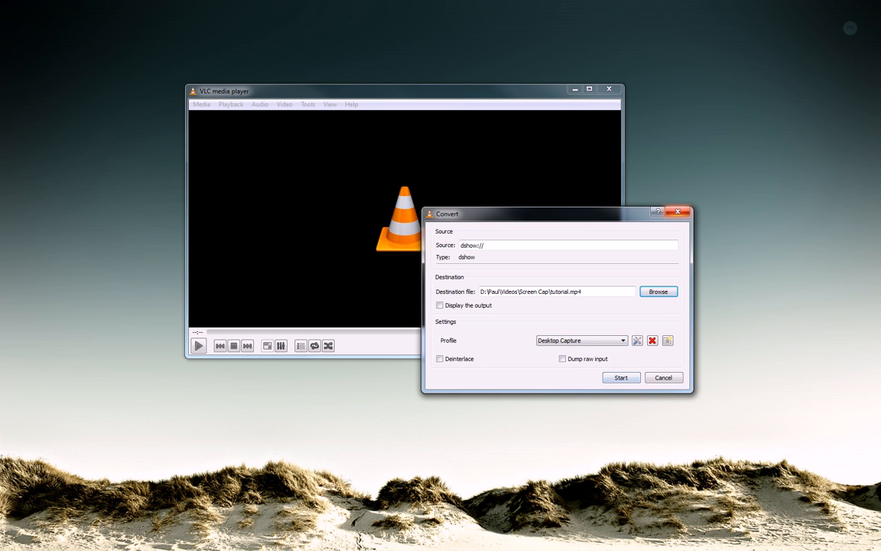
Step: Close the Convert dialog without starting the conversion and reposition the player window on the desktop
{"action": "left_click", "coordinate": [678, 212]}
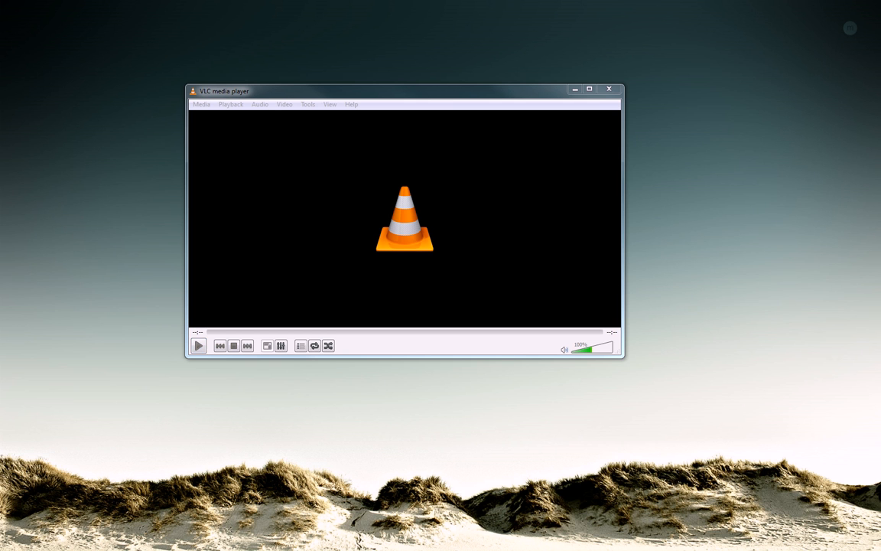
{"action": "left_click_drag", "start_coordinate": [405, 91], "coordinate": [351, 91]}
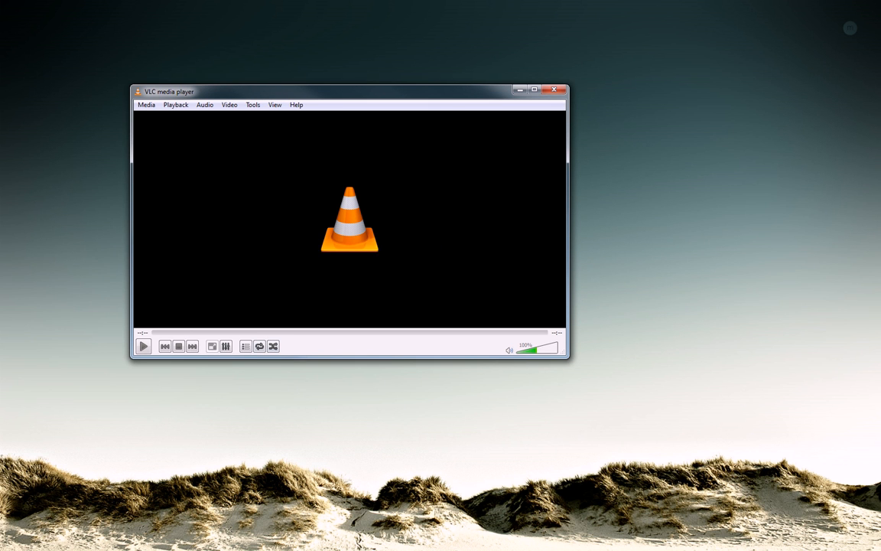
{"action": "left_click_drag", "start_coordinate": [350, 92], "coordinate": [427, 114]}
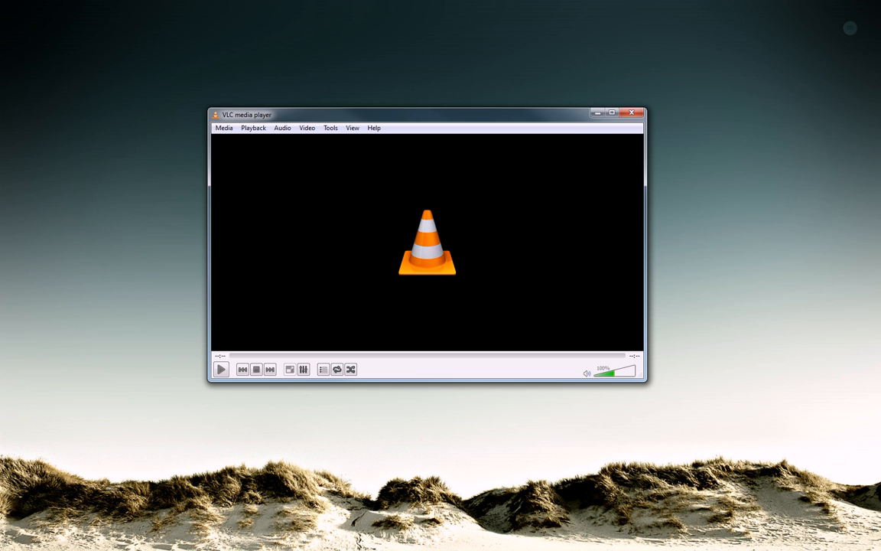
Step: Bring the Screen Cap folder window into view to examine the earlier recordings, then minimize it
{"action": "left_click_drag", "start_coordinate": [880, 76], "coordinate": [428, 59]}
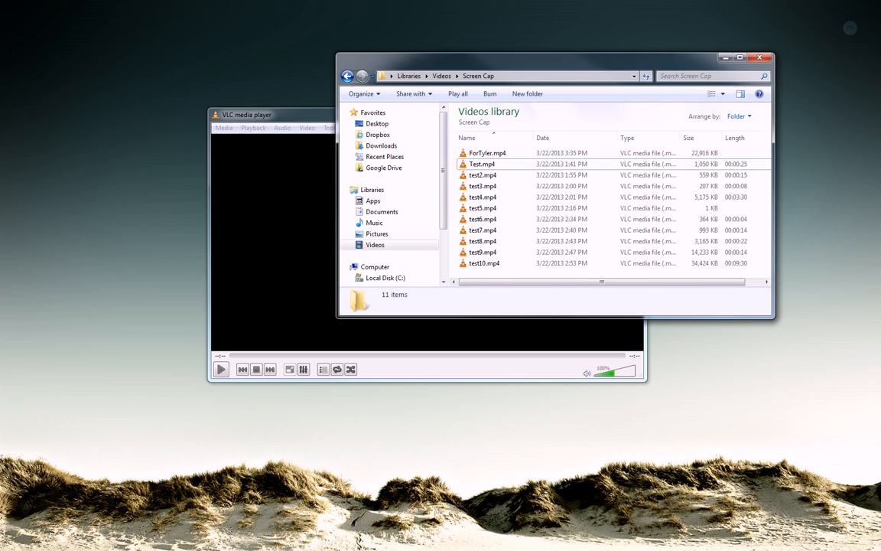
{"action": "key", "text": "super+Down"}
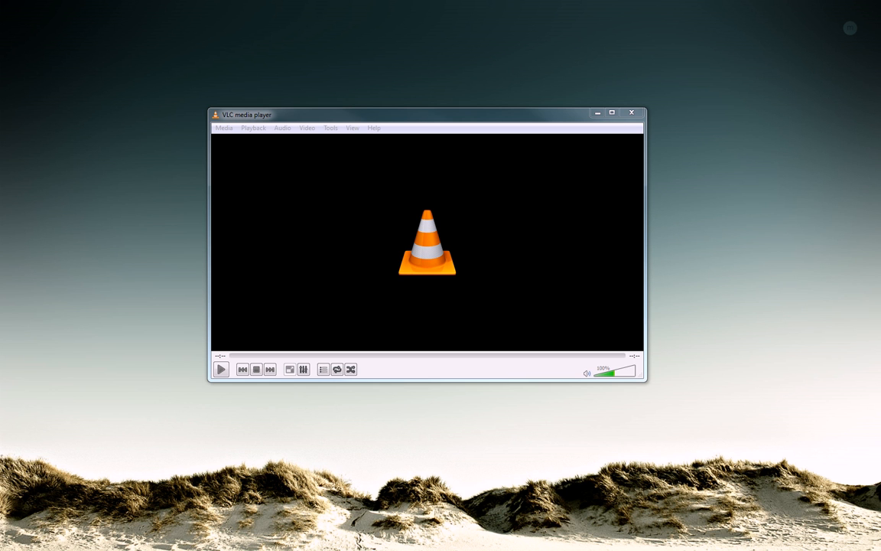